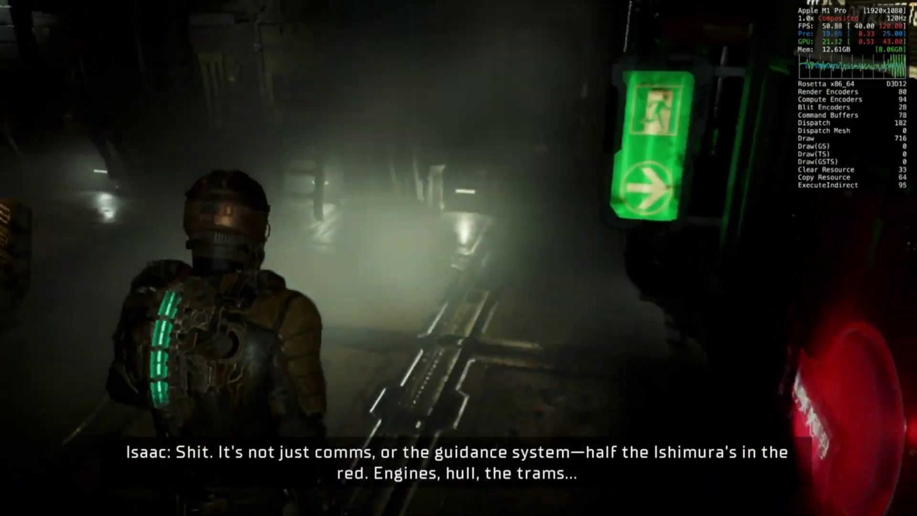
- Walk Isaac down the foggy corridor to the locked Flight Lounge door
{"action": "key", "text": "w"}
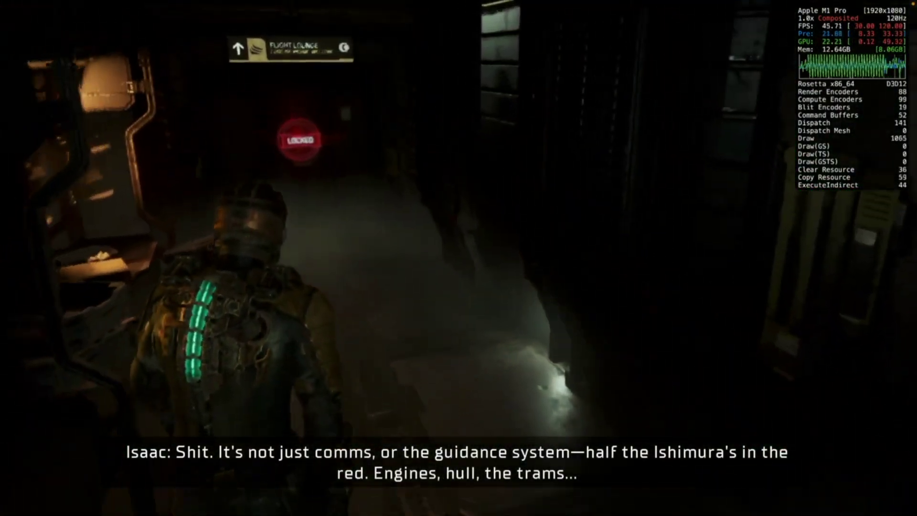
{"action": "key", "text": "w"}
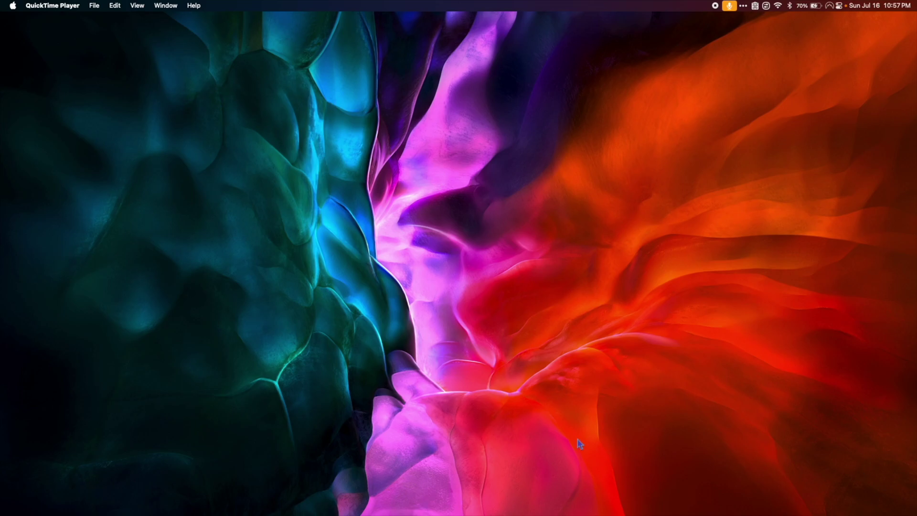
- Search Google for codeweavers in Safari and open the CodeWeavers homepage
{"action": "left_click", "coordinate": [272, 486]}
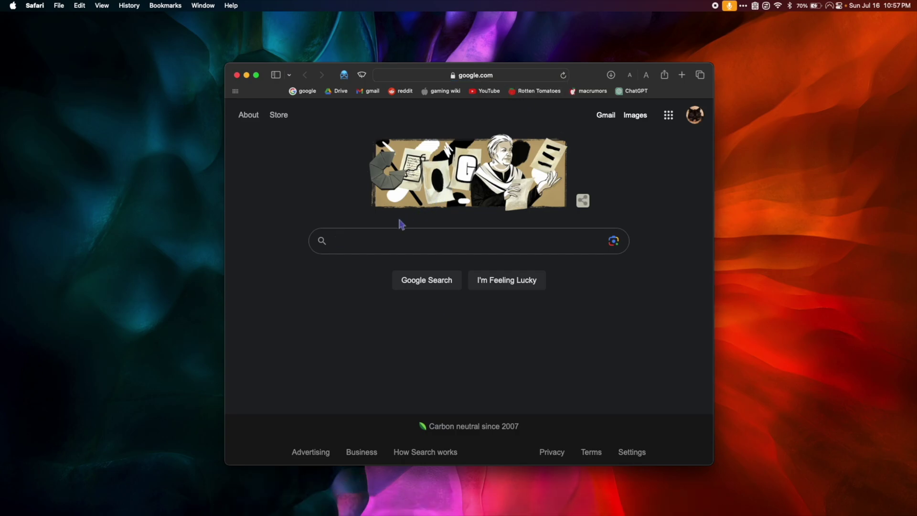
{"action": "type", "text": "codewea"}
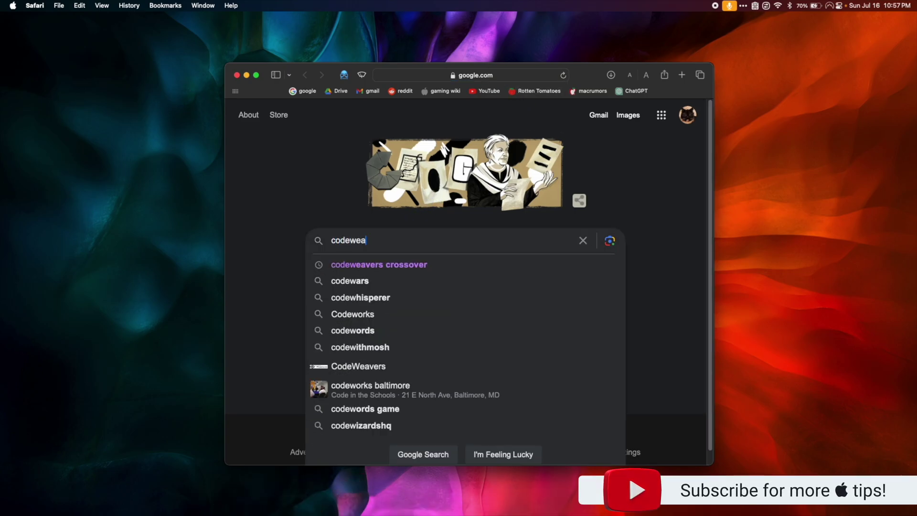
{"action": "type", "text": "cers"}
{"action": "key", "text": "Return"}
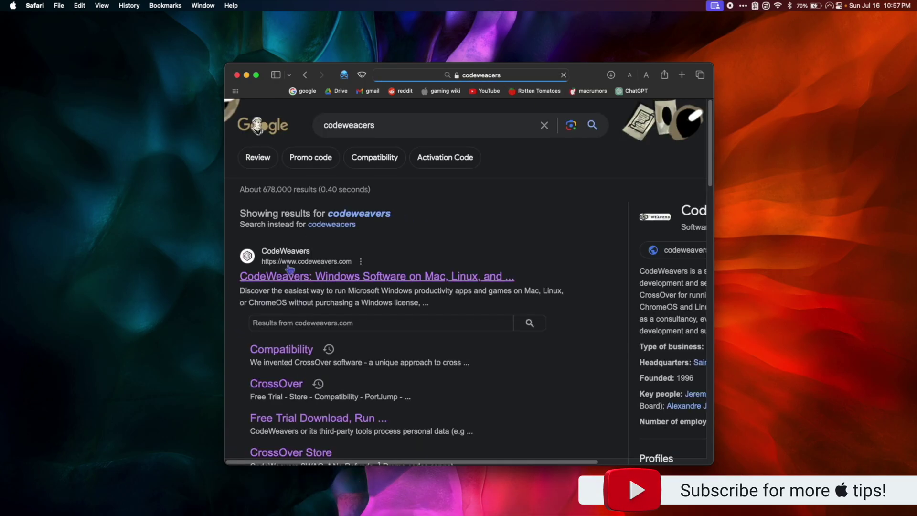
{"action": "left_click", "coordinate": [305, 278]}
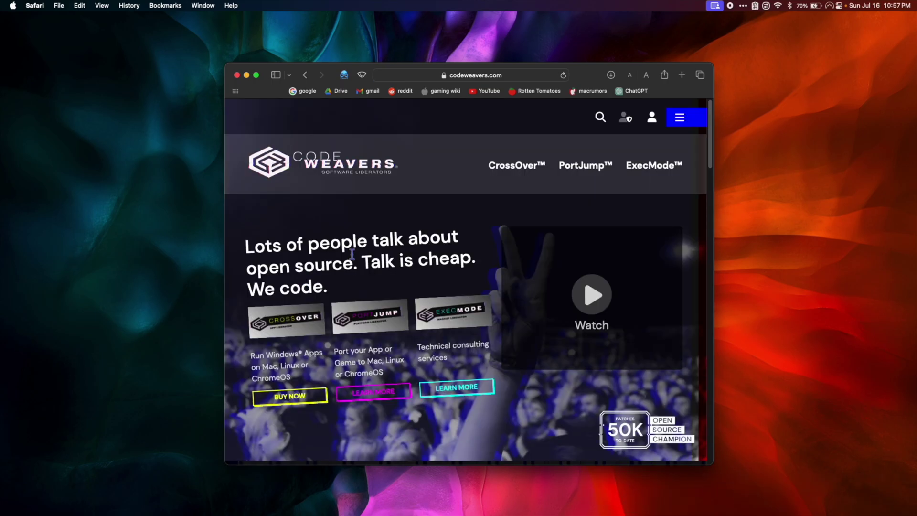
- Submit the CrossOver Mac free-trial download form, then hide Safari
{"action": "left_click", "coordinate": [519, 173]}
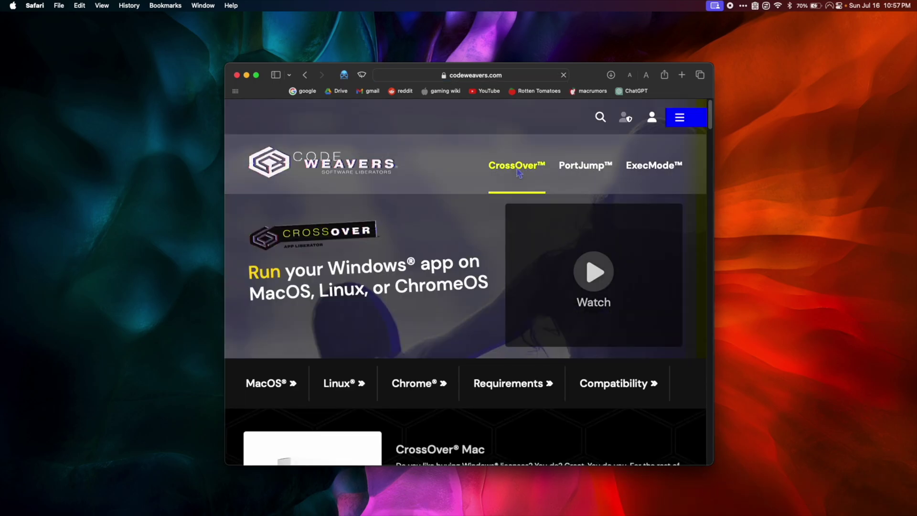
{"action": "scroll", "coordinate": [277, 300], "scroll_direction": "down", "scroll_amount": 10}
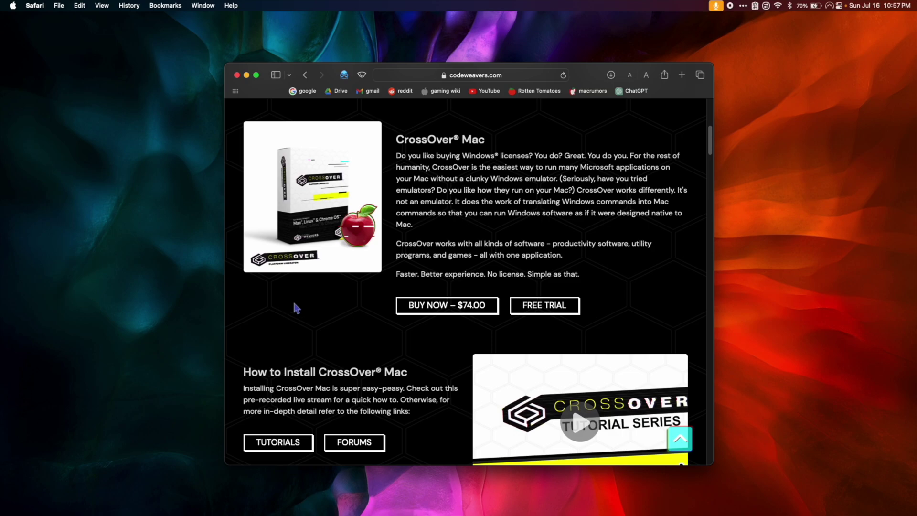
{"action": "left_click", "coordinate": [557, 316]}
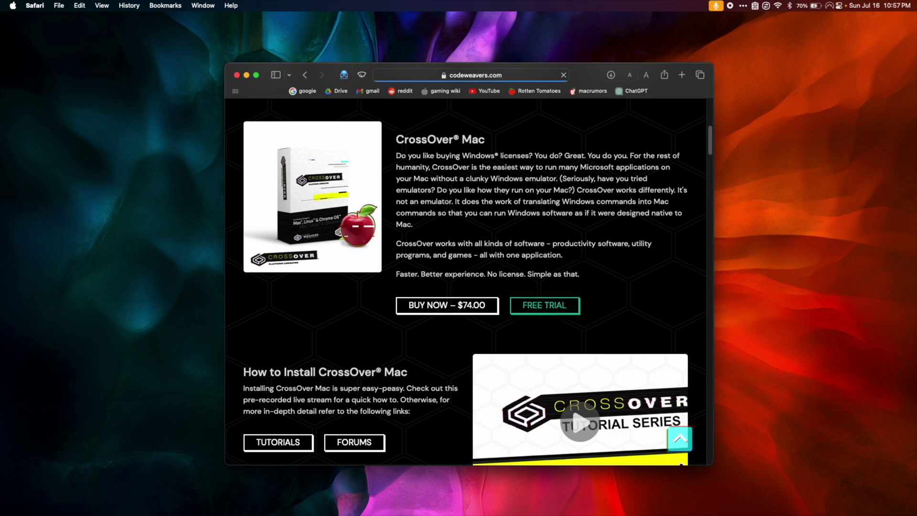
{"action": "scroll", "coordinate": [319, 233], "scroll_direction": "down", "scroll_amount": 2}
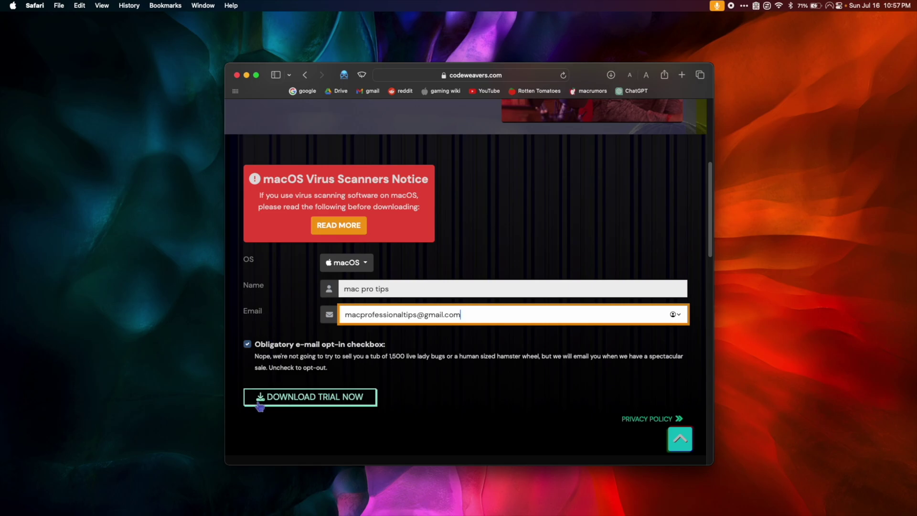
{"action": "left_click", "coordinate": [323, 404]}
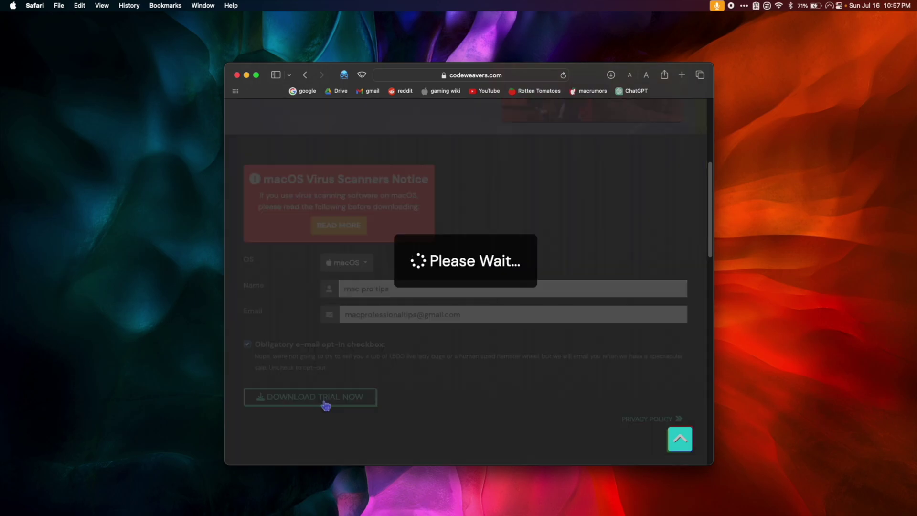
{"action": "key", "text": "super+h"}
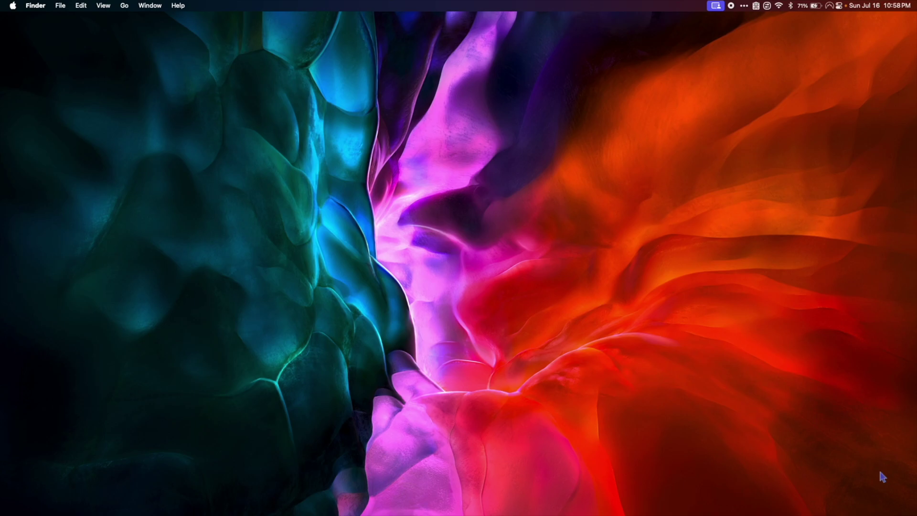
- Unzip crossover-22.1.1.zip in Downloads and move CrossOver into Applications
{"action": "left_click", "coordinate": [252, 488]}
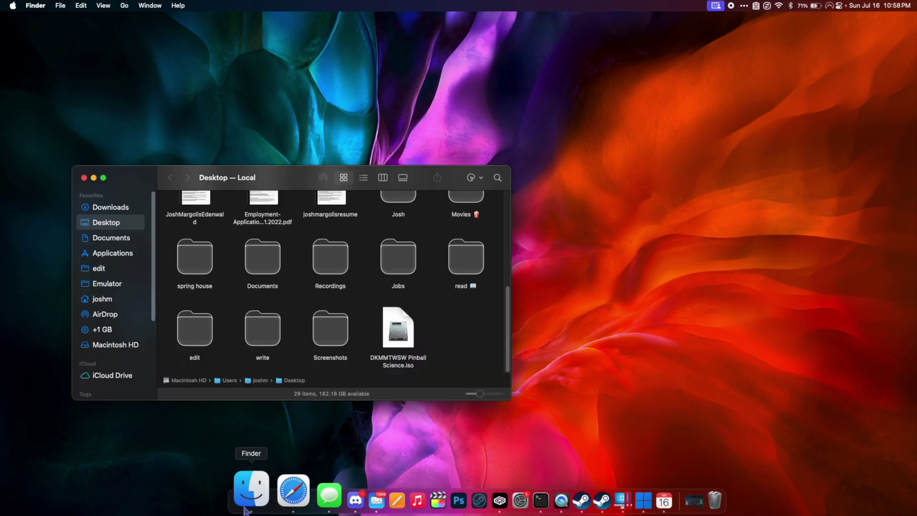
{"action": "left_click", "coordinate": [130, 209]}
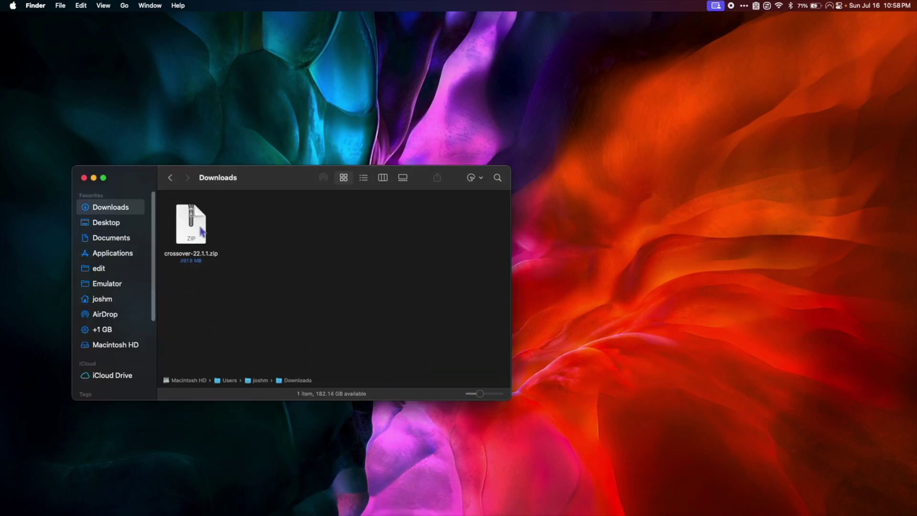
{"action": "double_click", "coordinate": [200, 233]}
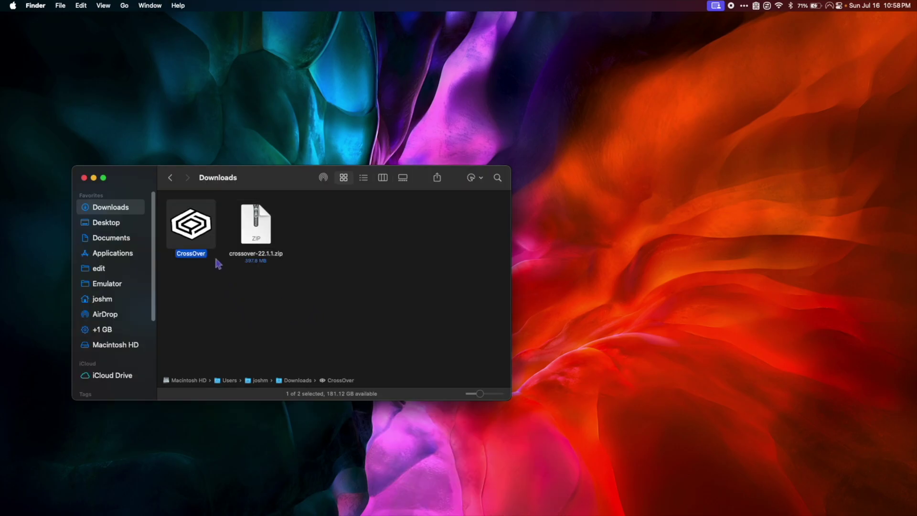
{"action": "left_click_drag", "start_coordinate": [191, 229], "coordinate": [115, 260]}
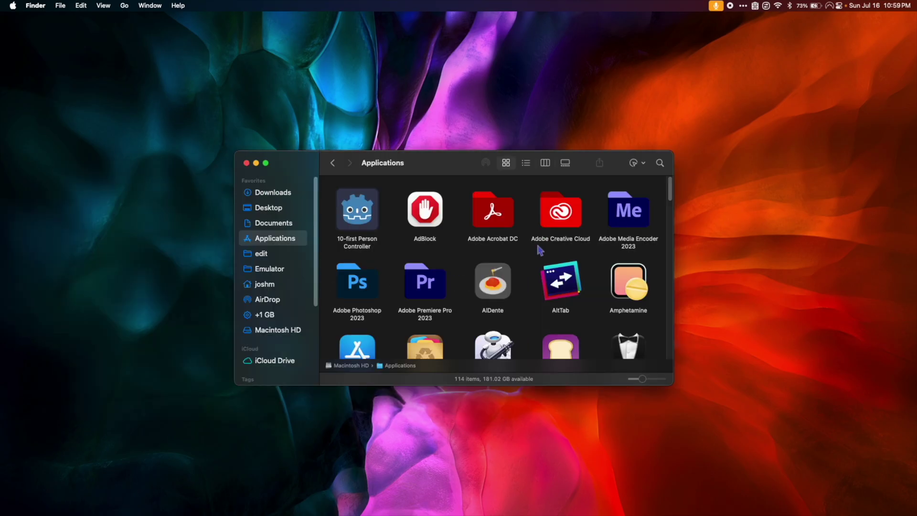
- Launch CrossOver from Applications using its right-click Open command
{"action": "scroll", "coordinate": [537, 241], "scroll_direction": "down", "scroll_amount": 3}
{"action": "scroll", "coordinate": [539, 248], "scroll_direction": "down", "scroll_amount": 5}
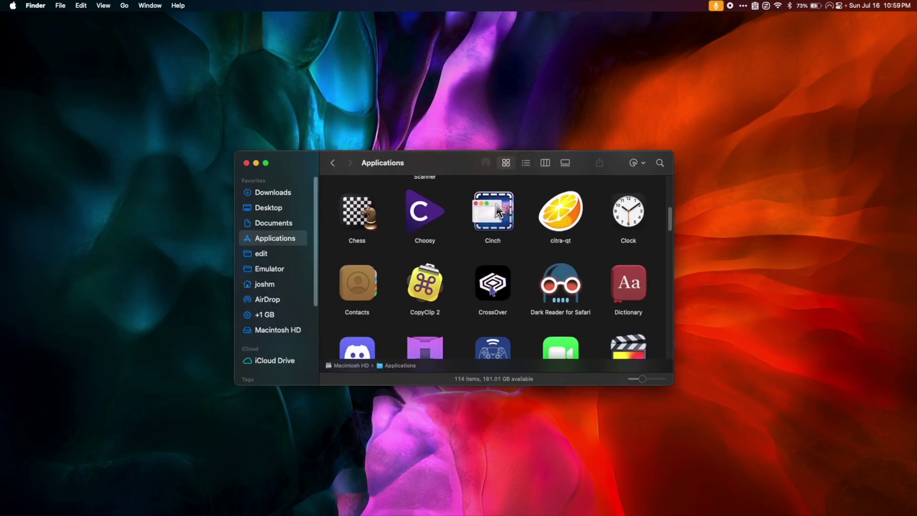
{"action": "right_click", "coordinate": [499, 295]}
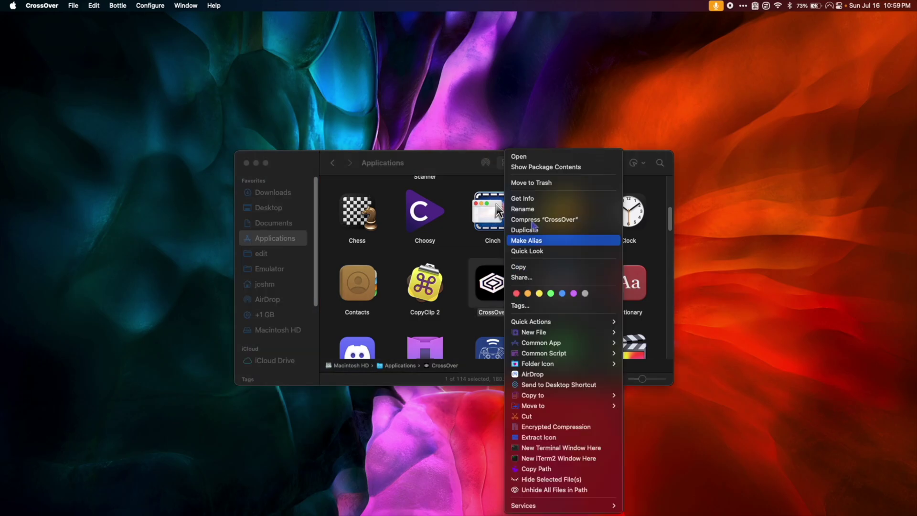
{"action": "left_click", "coordinate": [533, 162]}
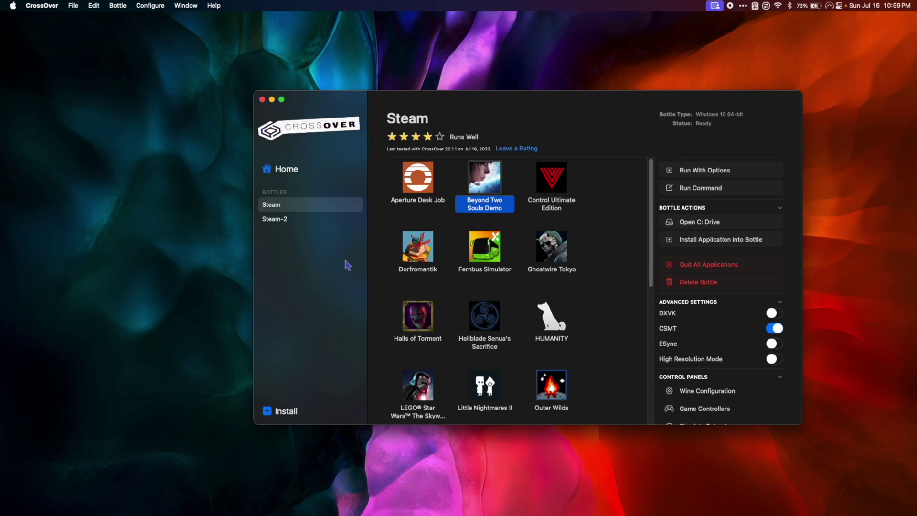
- Install Steam from Popular Applications into a new Windows 10 64-bit bottle 'Steam-3'
{"action": "left_click", "coordinate": [323, 172]}
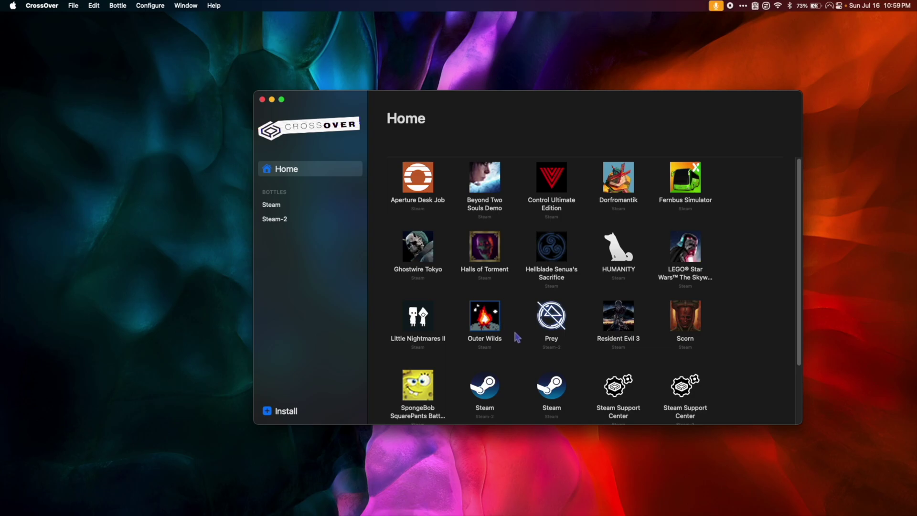
{"action": "left_click", "coordinate": [284, 414]}
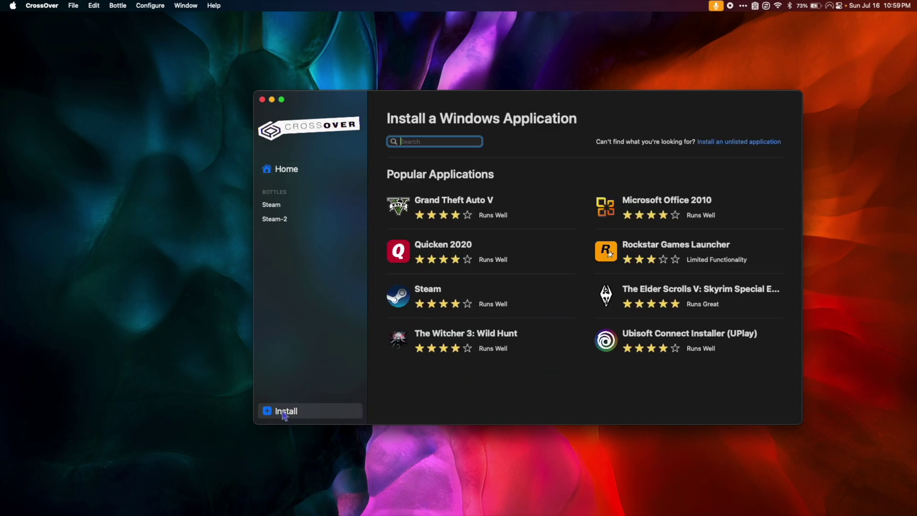
{"action": "left_click", "coordinate": [475, 299]}
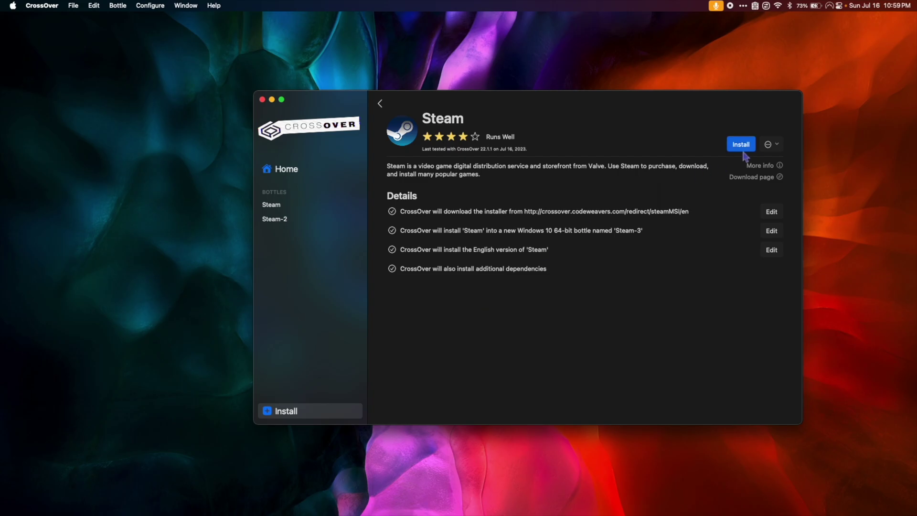
{"action": "left_click", "coordinate": [741, 148]}
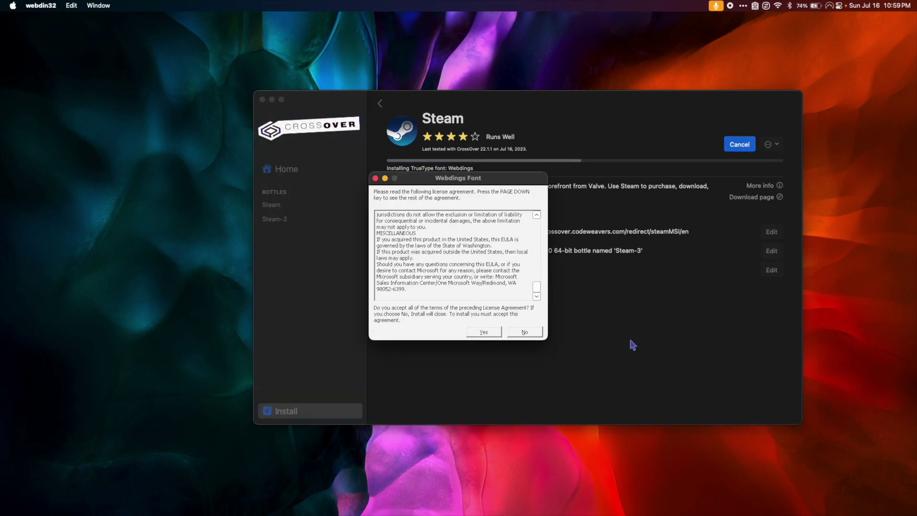
- Accept the Webdings font license and install the Microsoft XML Parser
{"action": "left_click", "coordinate": [483, 331]}
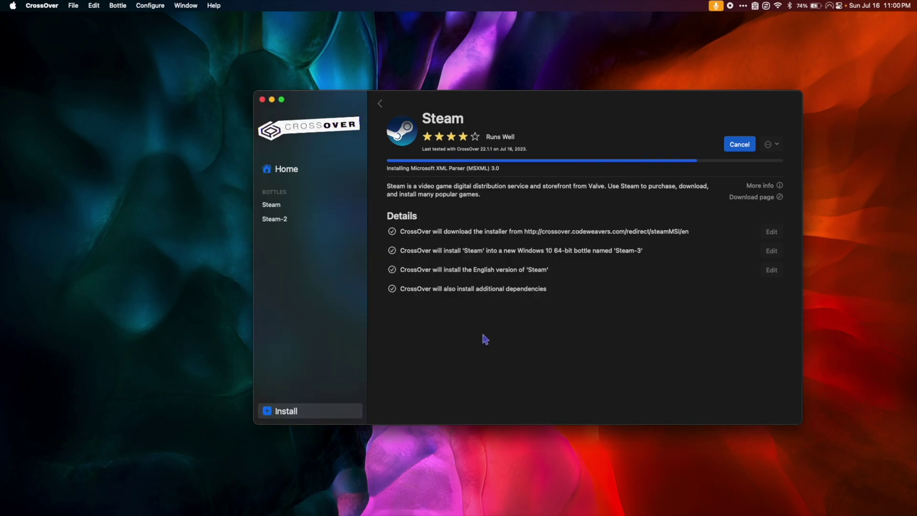
{"action": "left_click", "coordinate": [484, 333]}
{"action": "left_click", "coordinate": [408, 298]}
{"action": "left_click", "coordinate": [492, 332]}
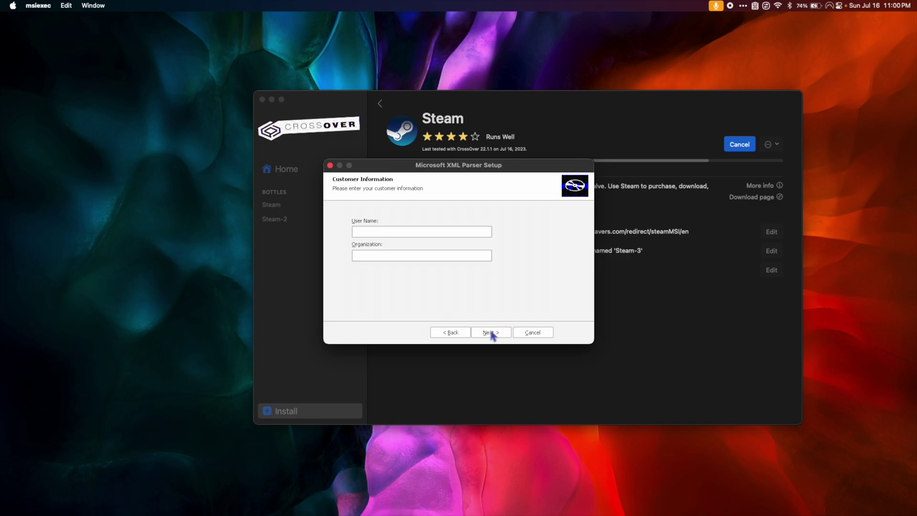
{"action": "left_click", "coordinate": [490, 332]}
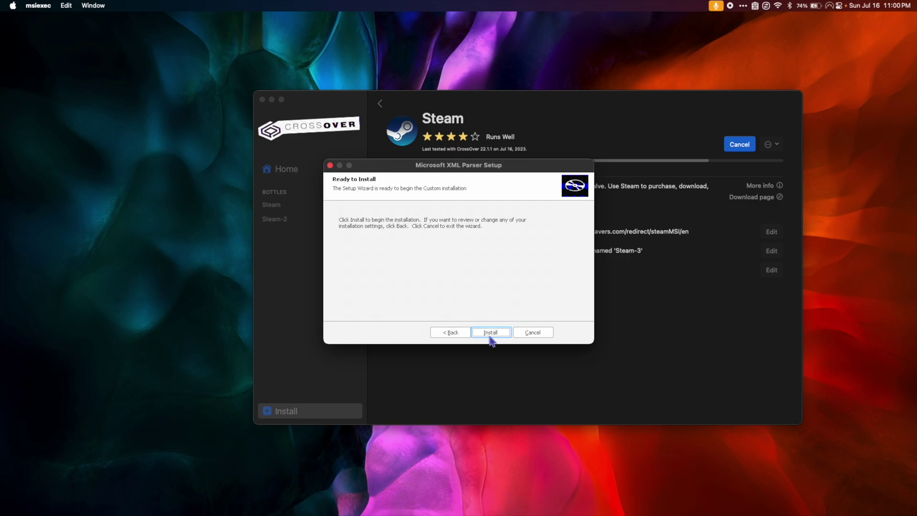
{"action": "left_click", "coordinate": [489, 334]}
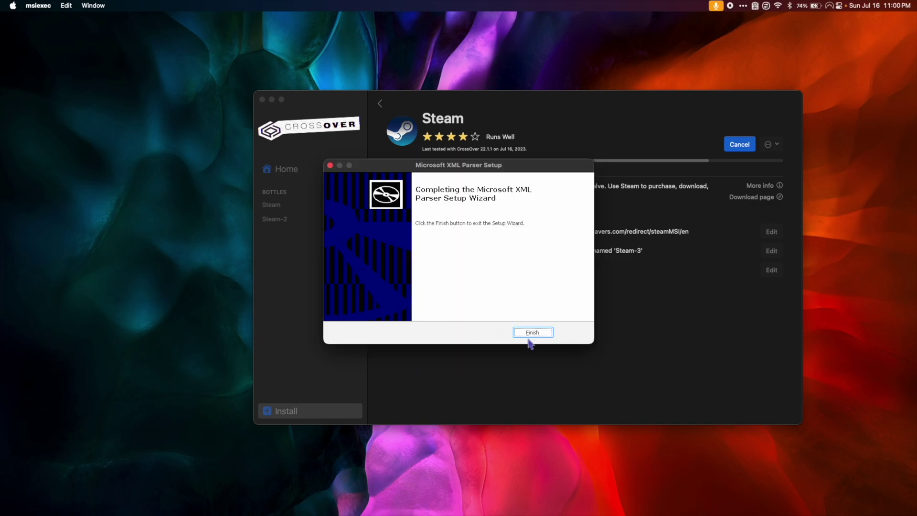
{"action": "left_click", "coordinate": [534, 332]}
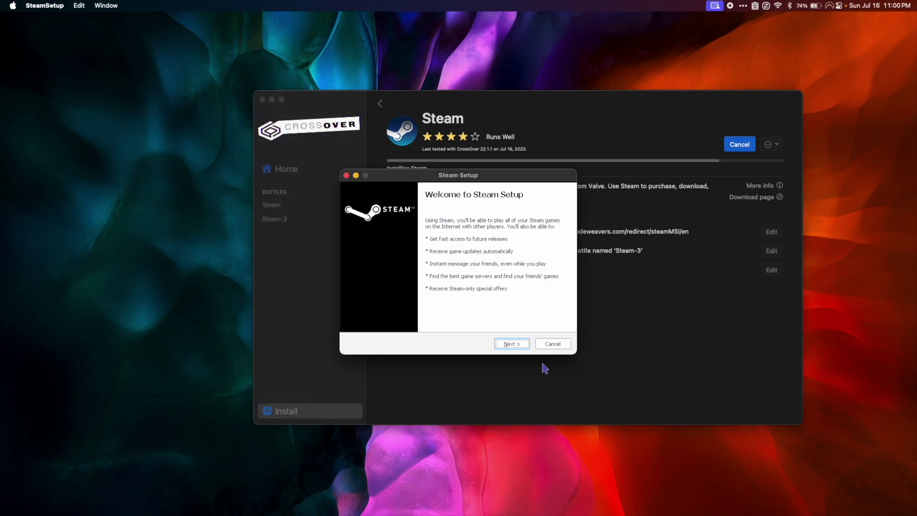
- Complete Steam Setup in English to the default install location
{"action": "left_click", "coordinate": [511, 344]}
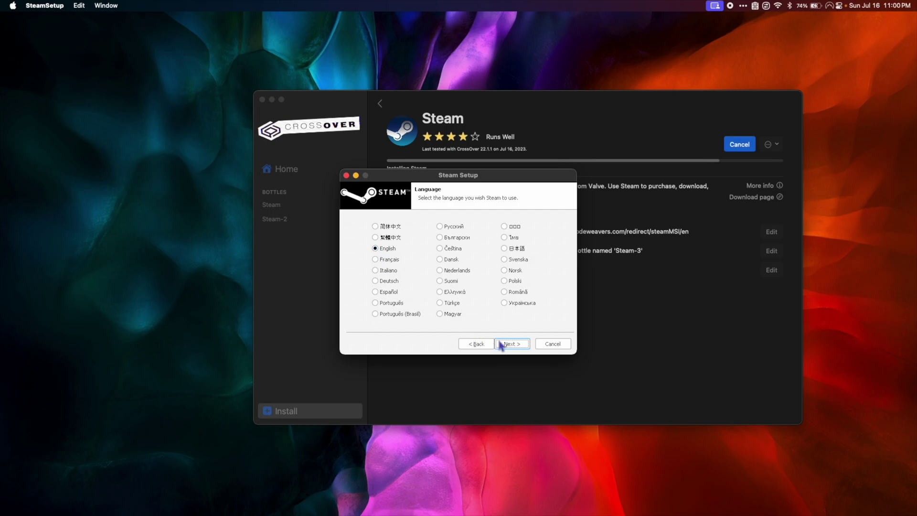
{"action": "left_click", "coordinate": [500, 344]}
{"action": "left_click", "coordinate": [515, 347]}
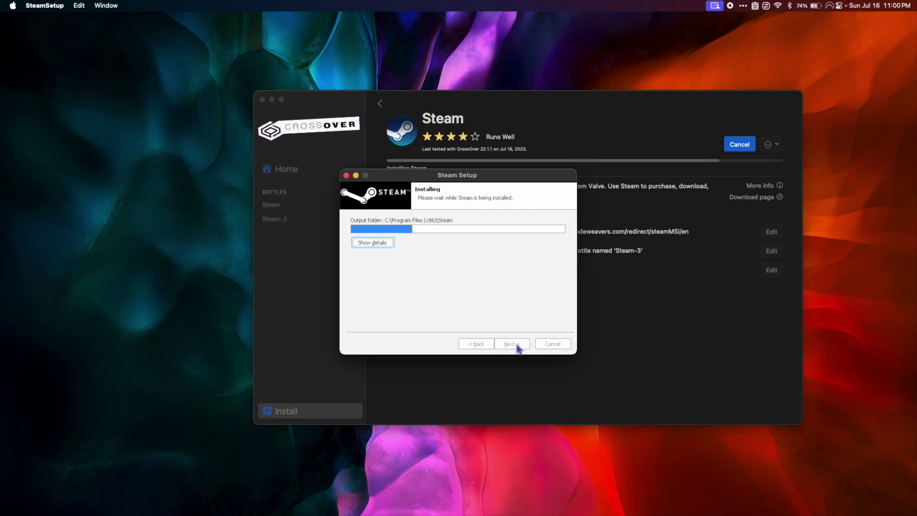
{"action": "left_click", "coordinate": [516, 347]}
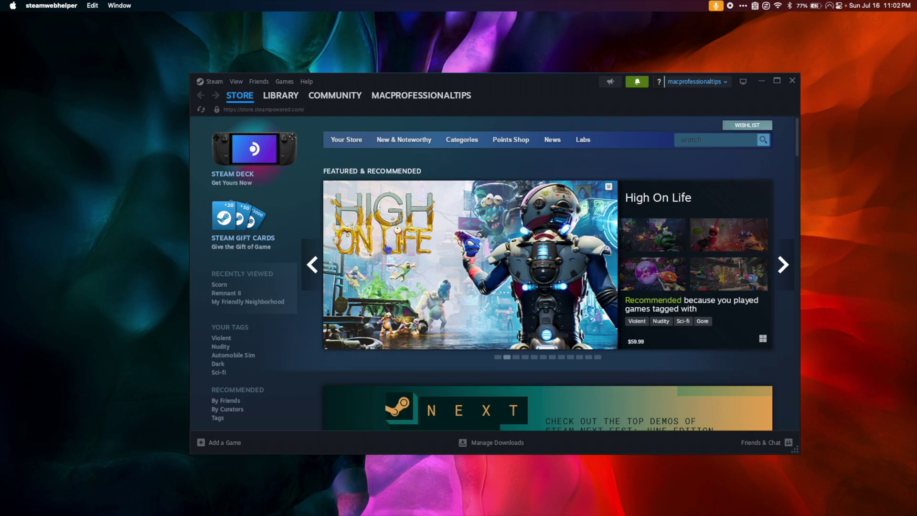
- Quit Steam from CrossOver's Dock menu, then quit CrossOver from the menu bar
{"action": "right_click", "coordinate": [466, 488]}
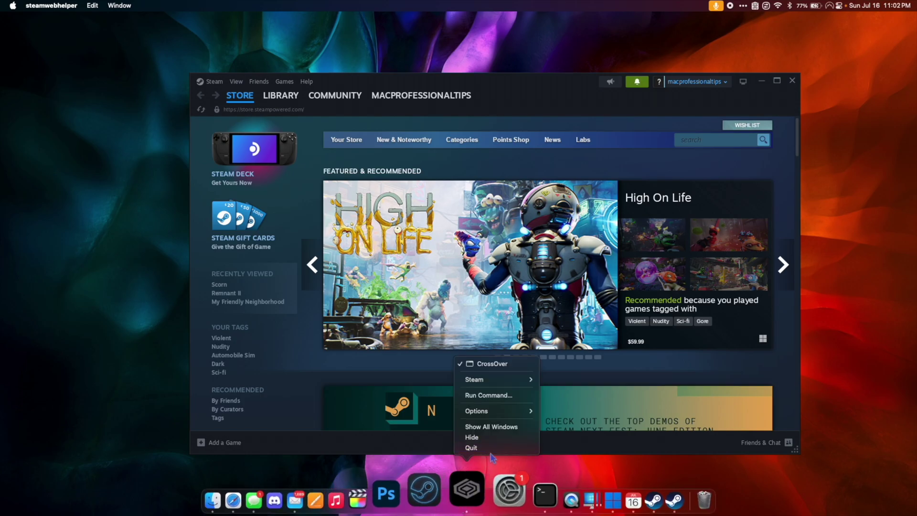
{"action": "left_click", "coordinate": [491, 451]}
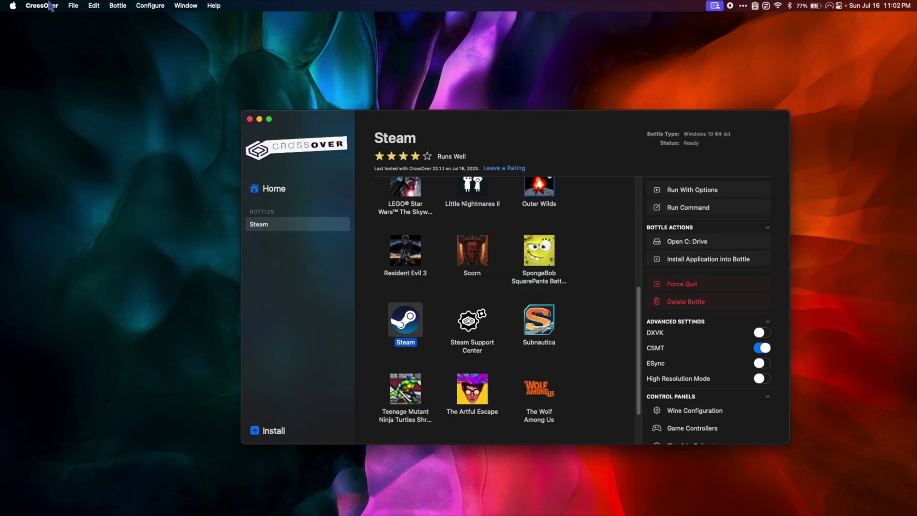
{"action": "left_click", "coordinate": [50, 6]}
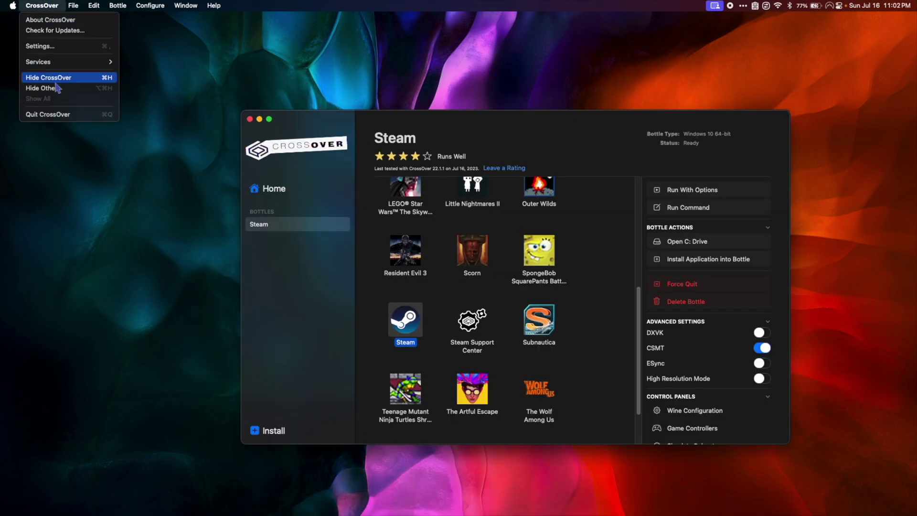
{"action": "left_click", "coordinate": [50, 114]}
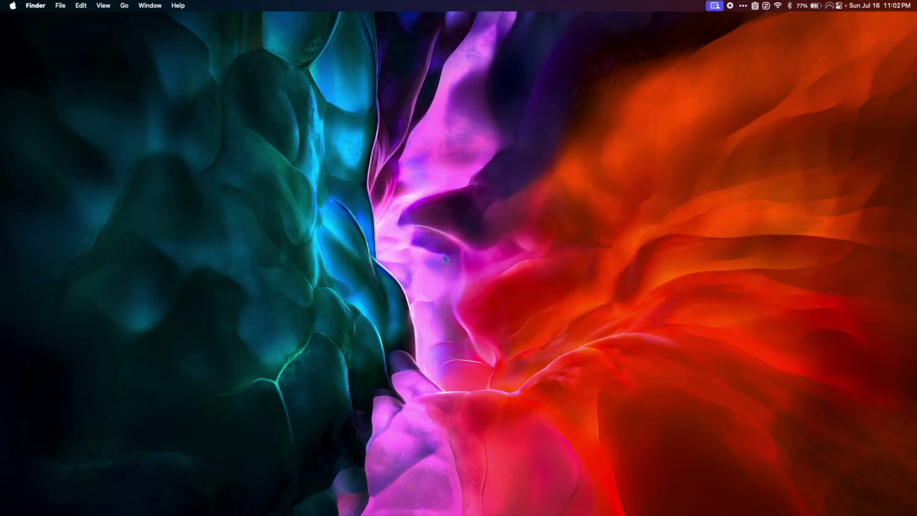
{"action": "mouse_move", "coordinate": [548, 511]}
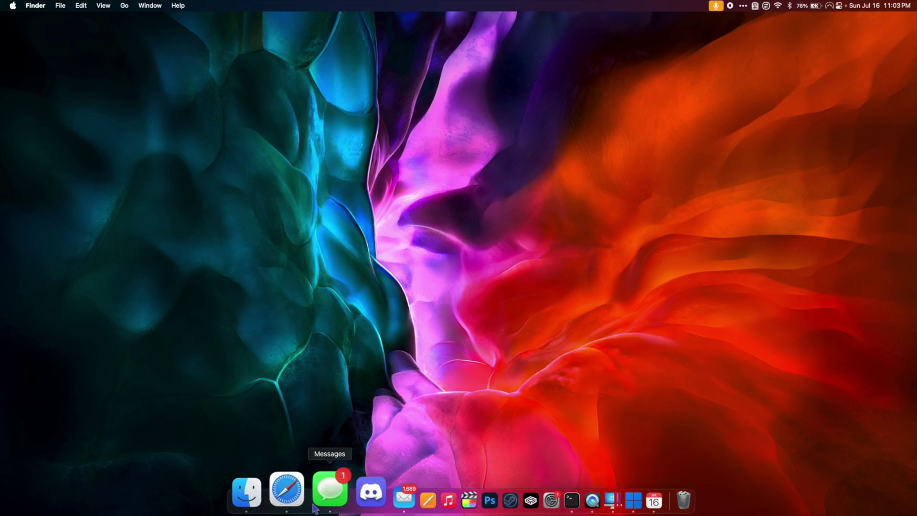
- Search Google for cxpatcher and open the CXPatcher GitHub releases page
{"action": "left_click", "coordinate": [293, 486]}
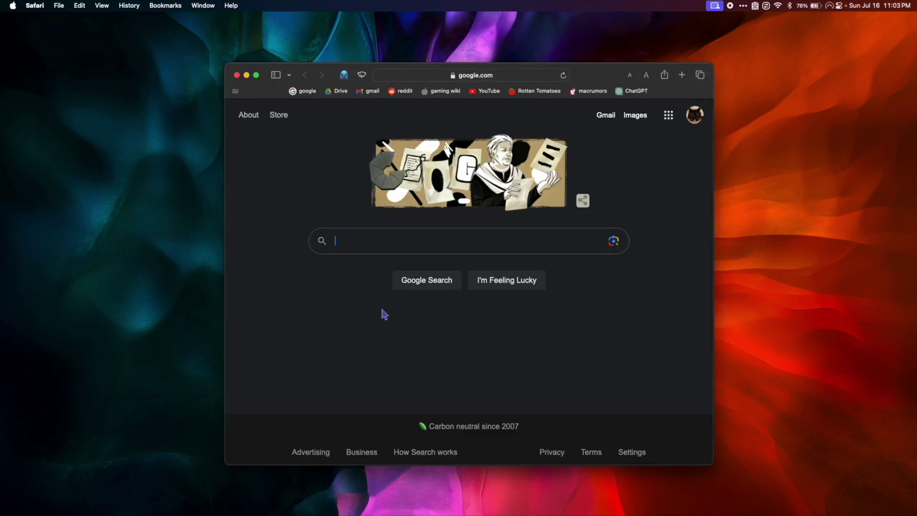
{"action": "type", "text": "cxpatcher"}
{"action": "key", "text": "Return"}
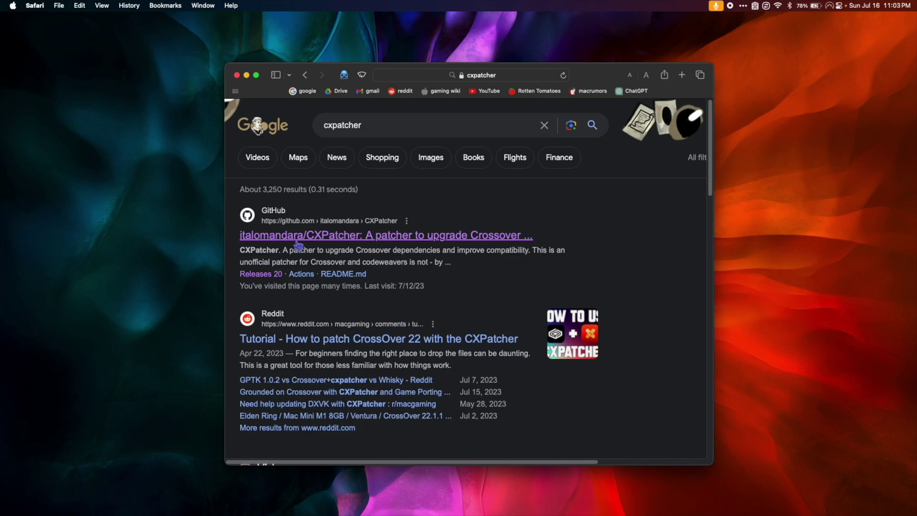
{"action": "left_click", "coordinate": [298, 244]}
{"action": "left_click", "coordinate": [590, 367]}
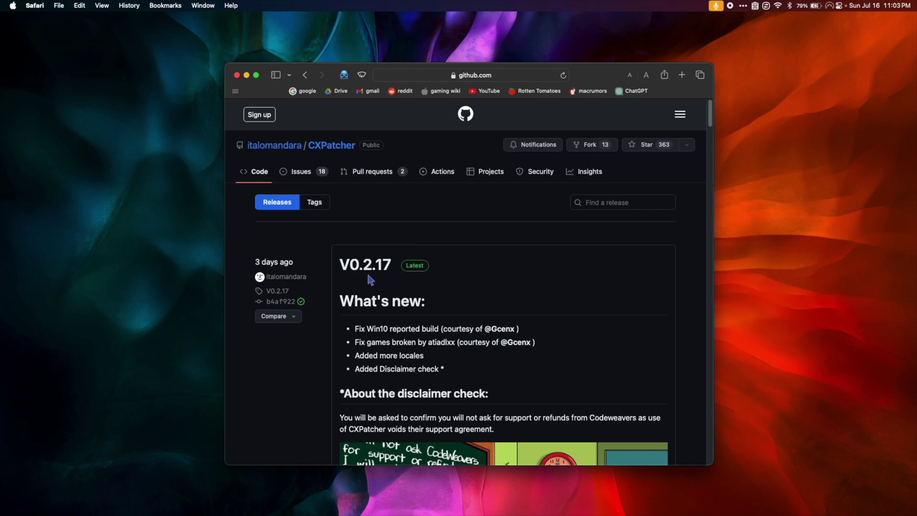
- Download CXPatcher.app.zip from the V0.2.17 release assets and close Safari's window
{"action": "scroll", "coordinate": [368, 277], "scroll_direction": "down", "scroll_amount": 15}
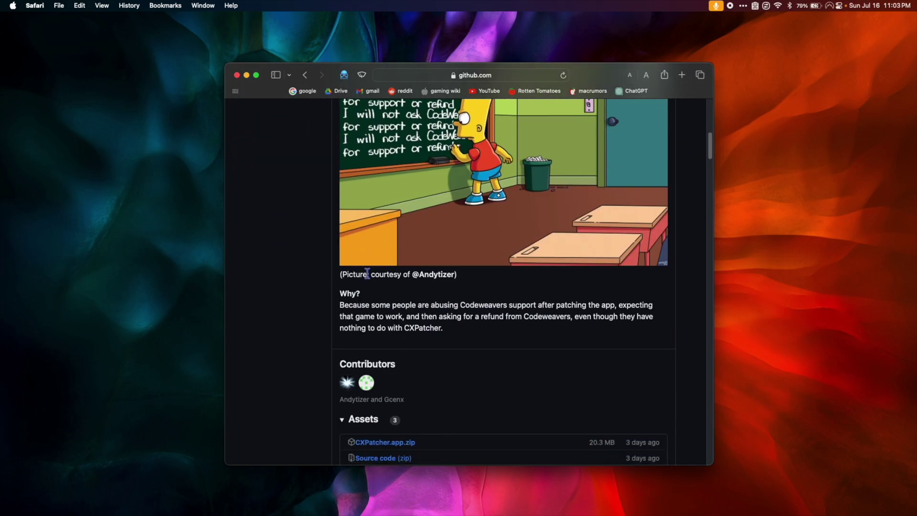
{"action": "scroll", "coordinate": [367, 273], "scroll_direction": "down", "scroll_amount": 3}
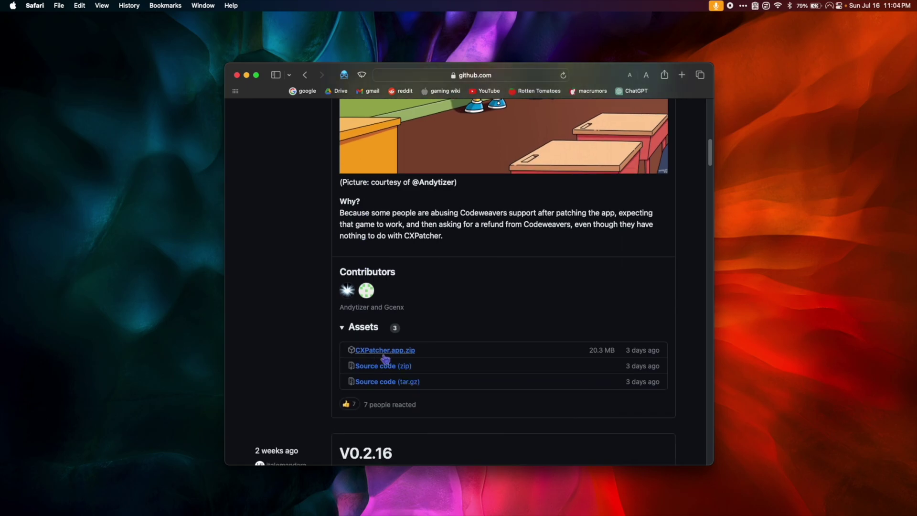
{"action": "left_click", "coordinate": [396, 352]}
{"action": "scroll", "coordinate": [398, 355], "scroll_direction": "up", "scroll_amount": 8}
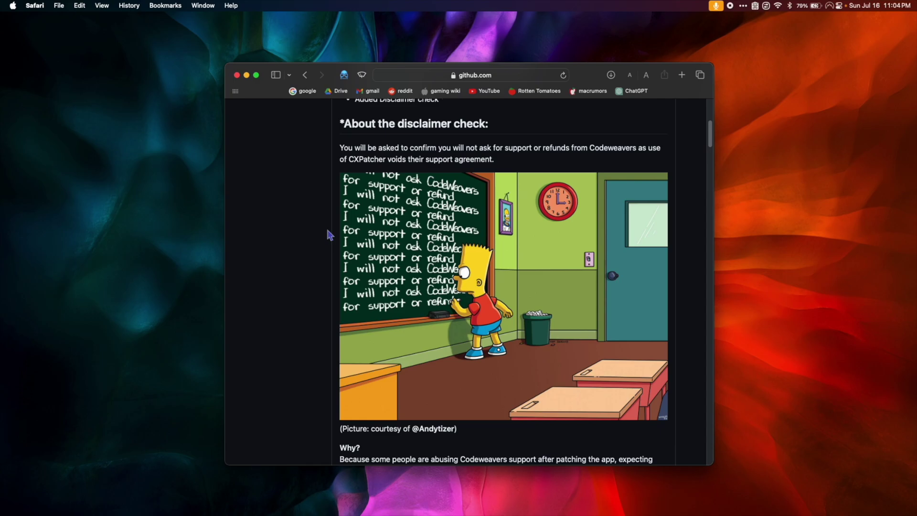
{"action": "left_click", "coordinate": [236, 75]}
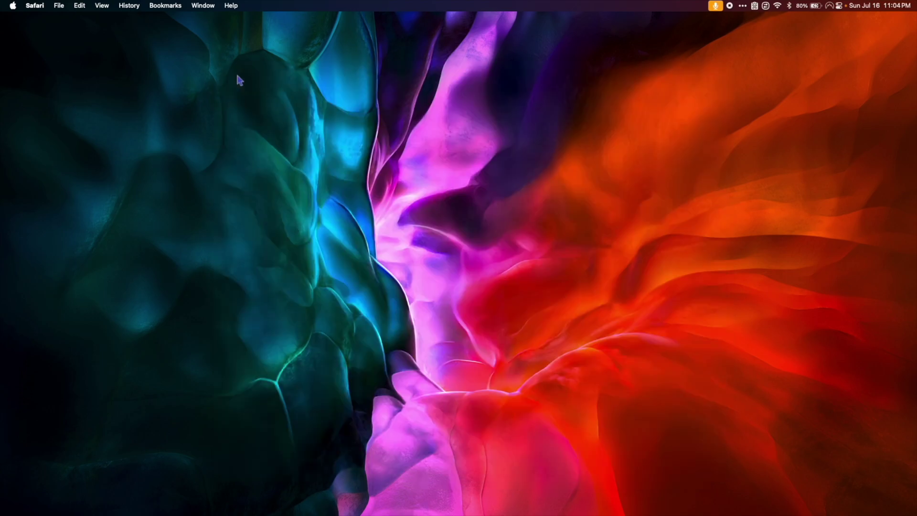
- Unzip CXPatcher.app.zip in Downloads and open CXPatcher past the Gatekeeper warning
{"action": "mouse_move", "coordinate": [271, 511]}
{"action": "left_click", "coordinate": [286, 496]}
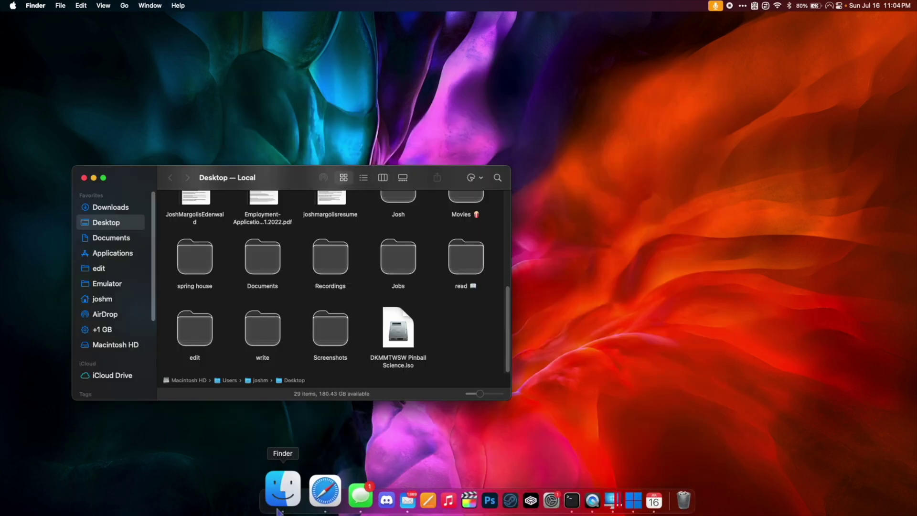
{"action": "left_click", "coordinate": [118, 211]}
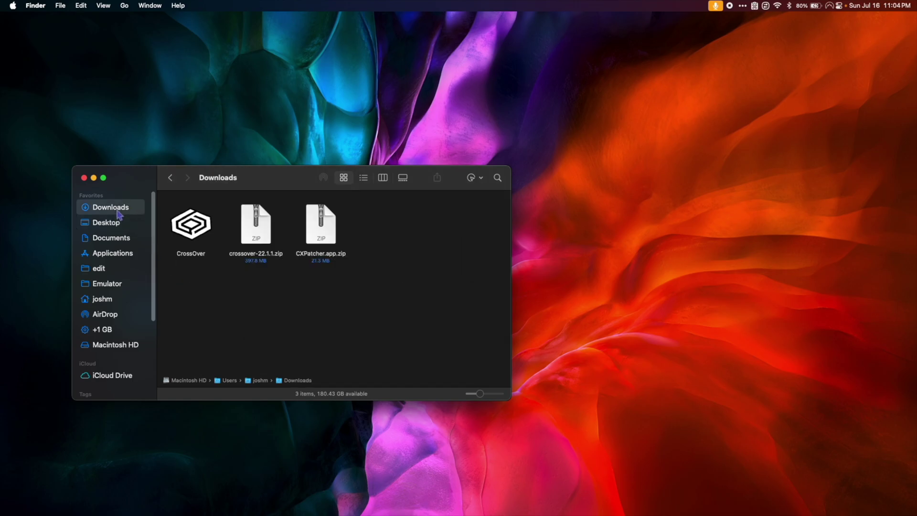
{"action": "double_click", "coordinate": [329, 230]}
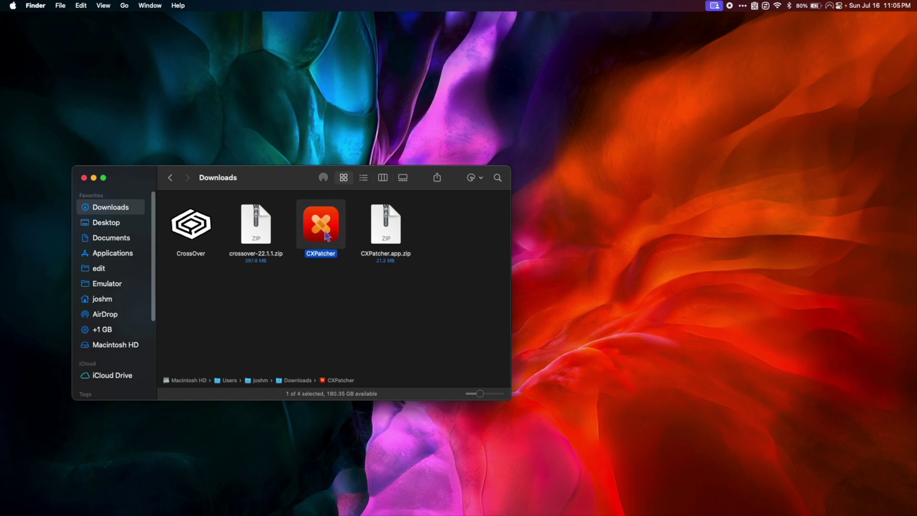
{"action": "right_click", "coordinate": [326, 234]}
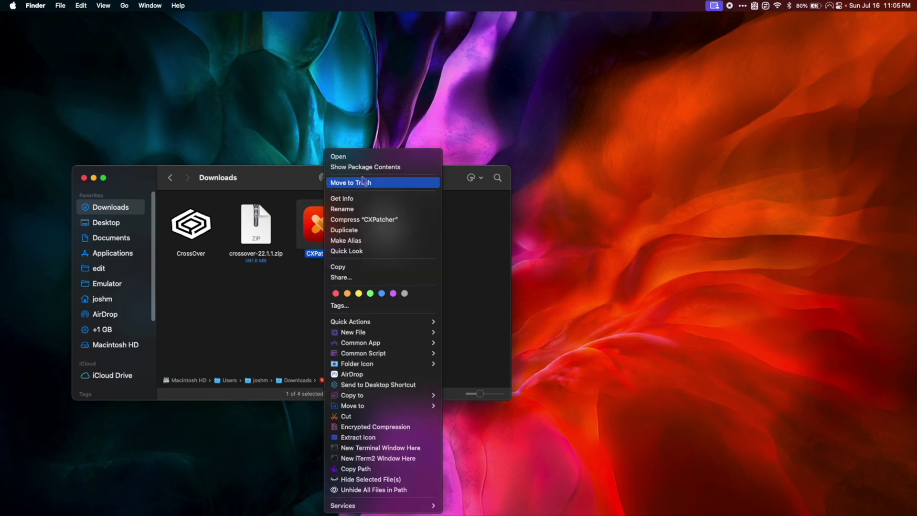
{"action": "left_click", "coordinate": [359, 157]}
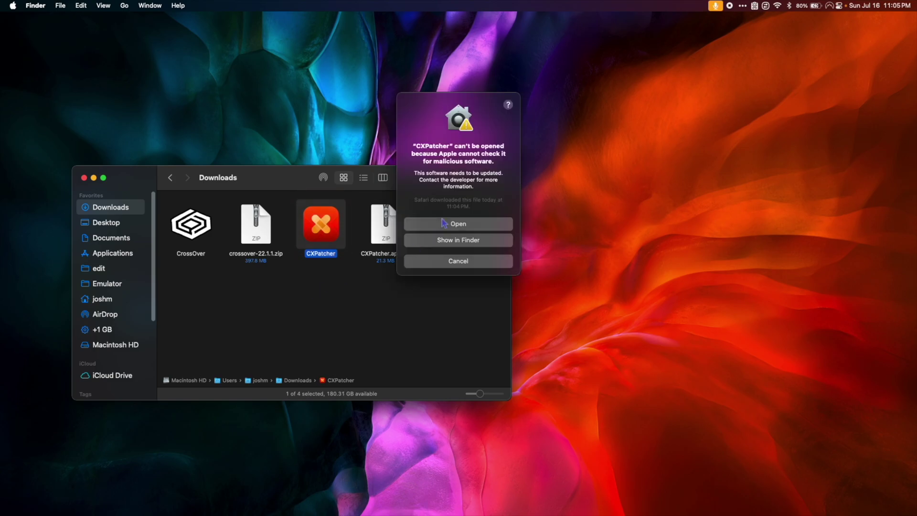
{"action": "left_click", "coordinate": [486, 228]}
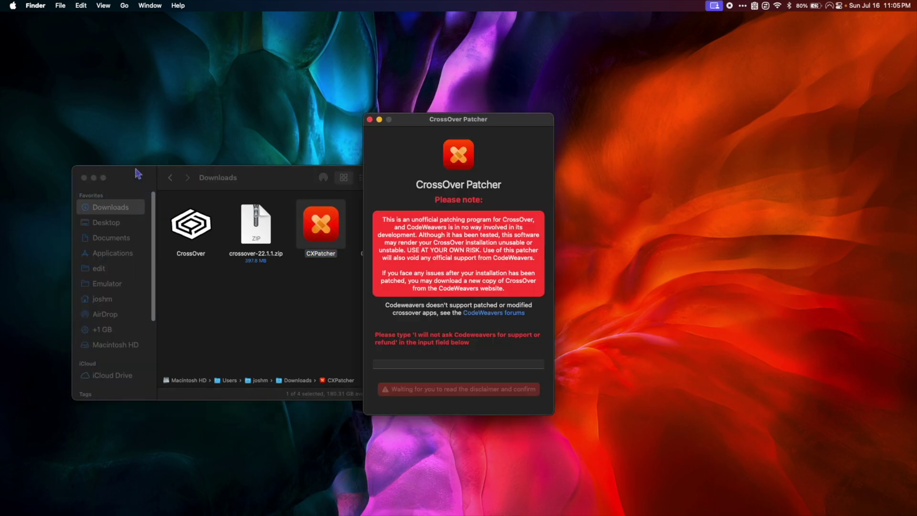
- Close Finder, type the required disclaimer pledge, and choose Agree and Proceed
{"action": "left_click", "coordinate": [84, 178]}
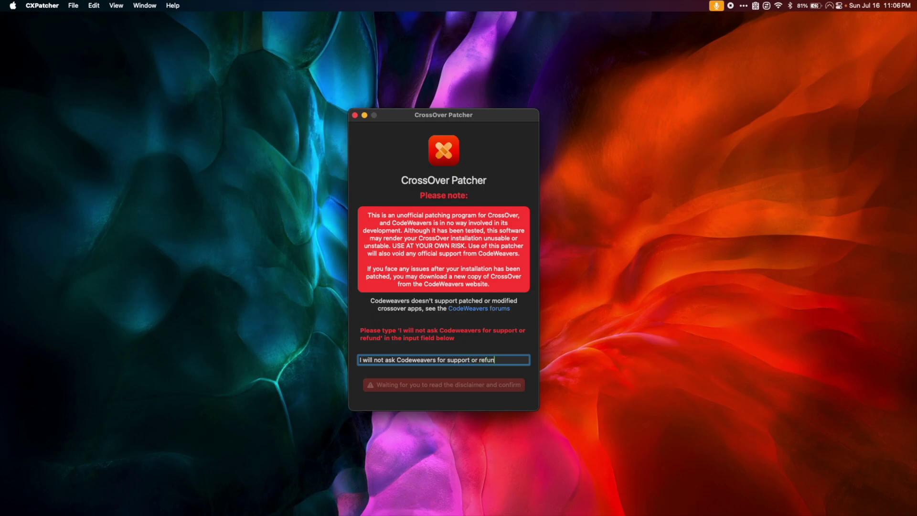
{"action": "type", "text": "d"}
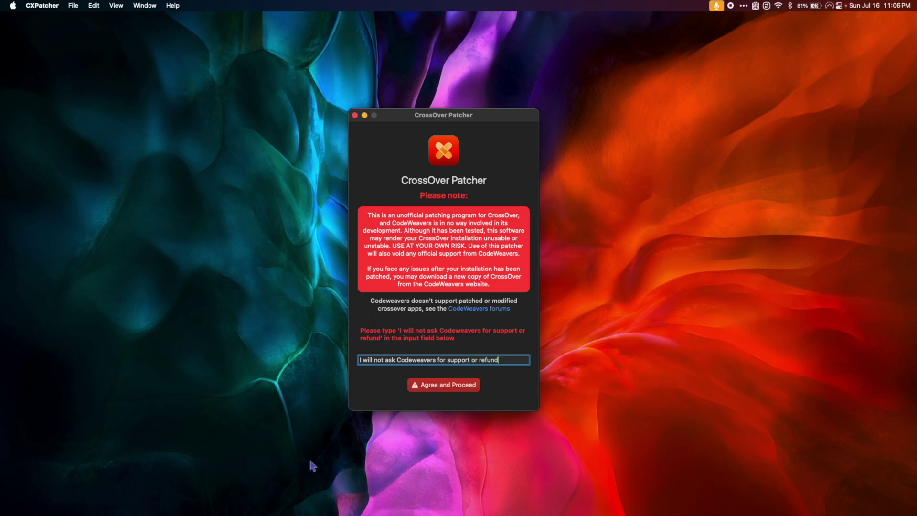
{"action": "left_click", "coordinate": [454, 384]}
{"action": "left_click_drag", "start_coordinate": [483, 116], "coordinate": [472, 103]}
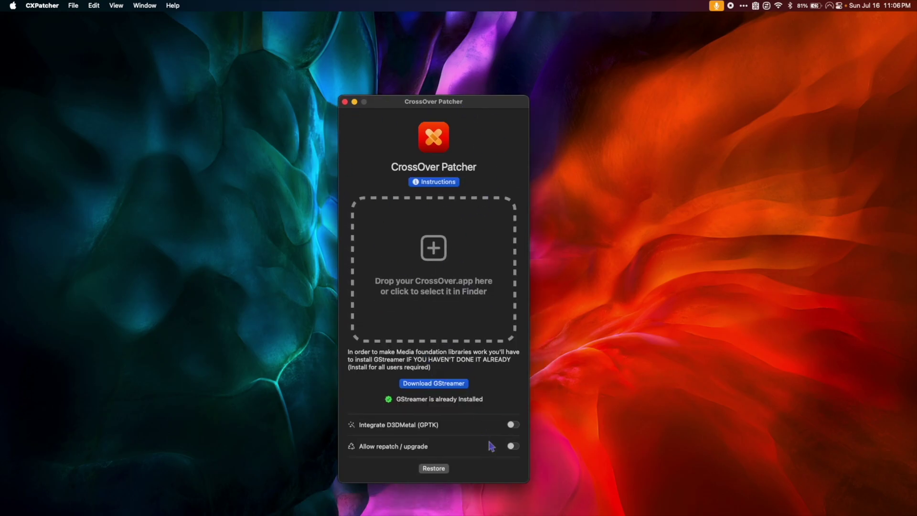
- Get the GStreamer package from its download site, then close the Downloads window
{"action": "left_click", "coordinate": [441, 386]}
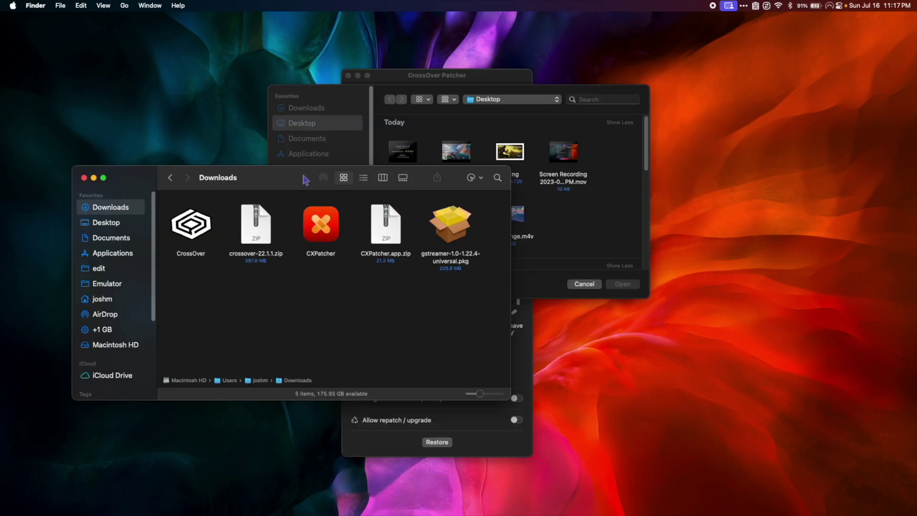
{"action": "left_click_drag", "start_coordinate": [304, 179], "coordinate": [700, 175]}
{"action": "left_click_drag", "start_coordinate": [398, 78], "coordinate": [215, 83]}
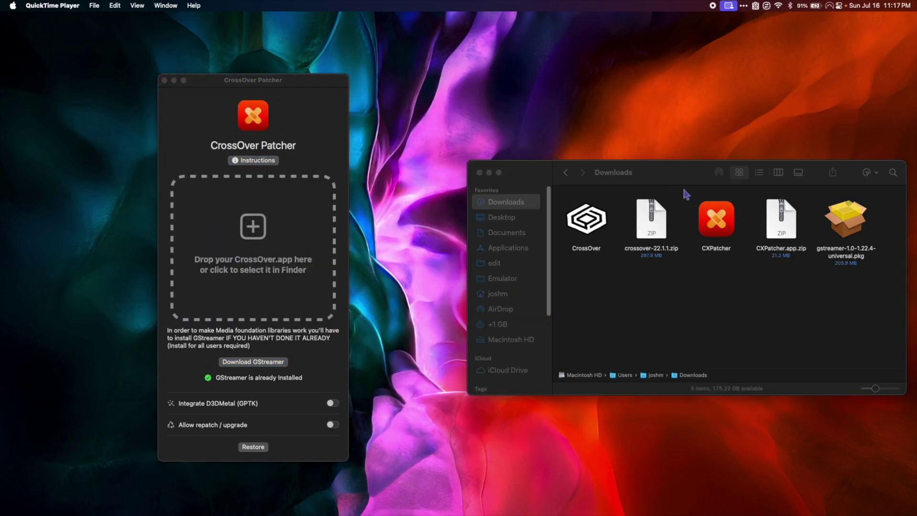
{"action": "left_click_drag", "start_coordinate": [689, 176], "coordinate": [649, 176]}
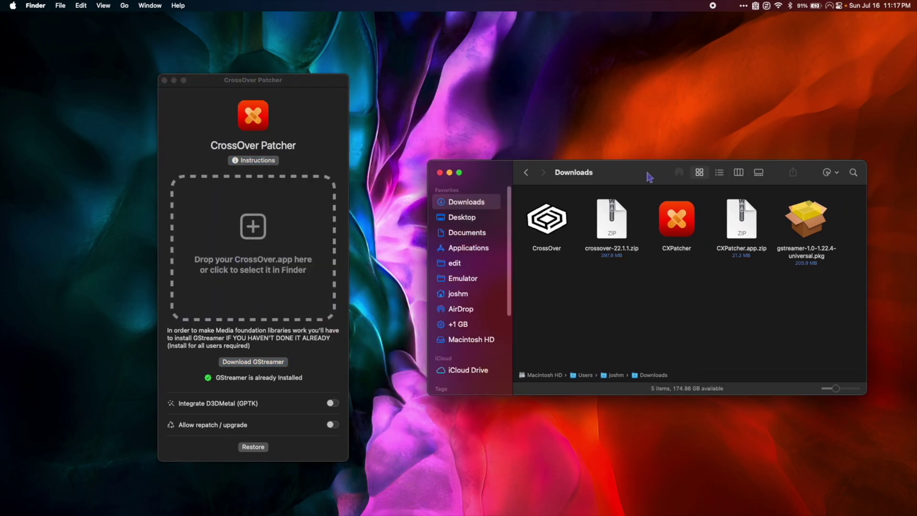
{"action": "left_click_drag", "start_coordinate": [438, 179], "coordinate": [439, 178]}
{"action": "left_click", "coordinate": [439, 172]}
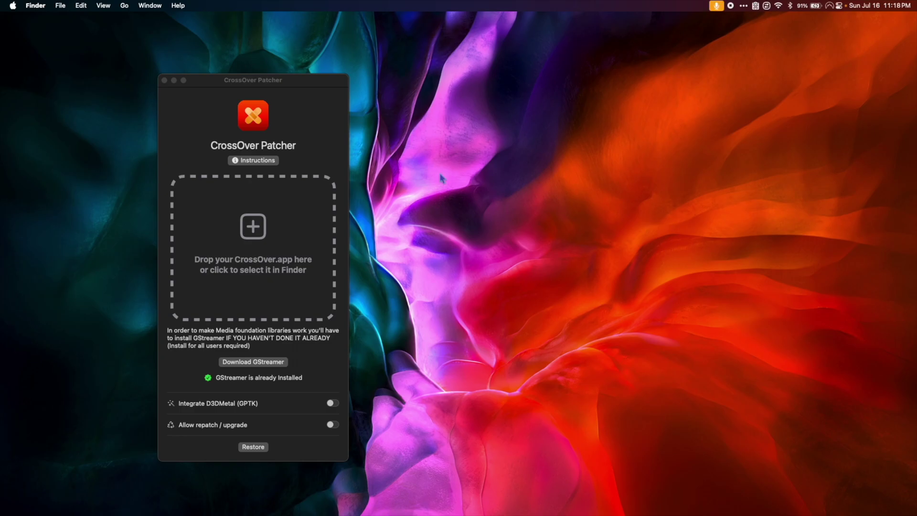
- Open the GStreamer installer package from Downloads, approving the unverified-developer warning
{"action": "left_click", "coordinate": [257, 494]}
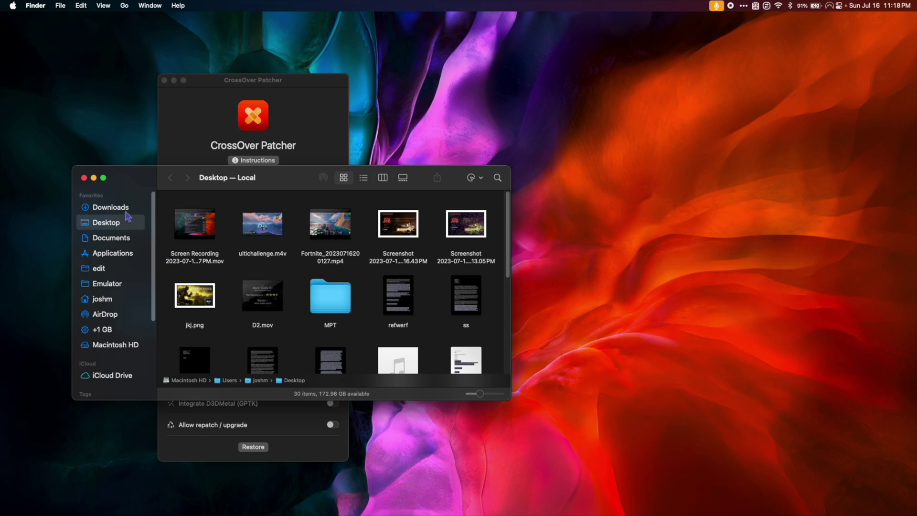
{"action": "left_click", "coordinate": [126, 212]}
{"action": "left_click", "coordinate": [458, 256]}
{"action": "right_click", "coordinate": [454, 253]}
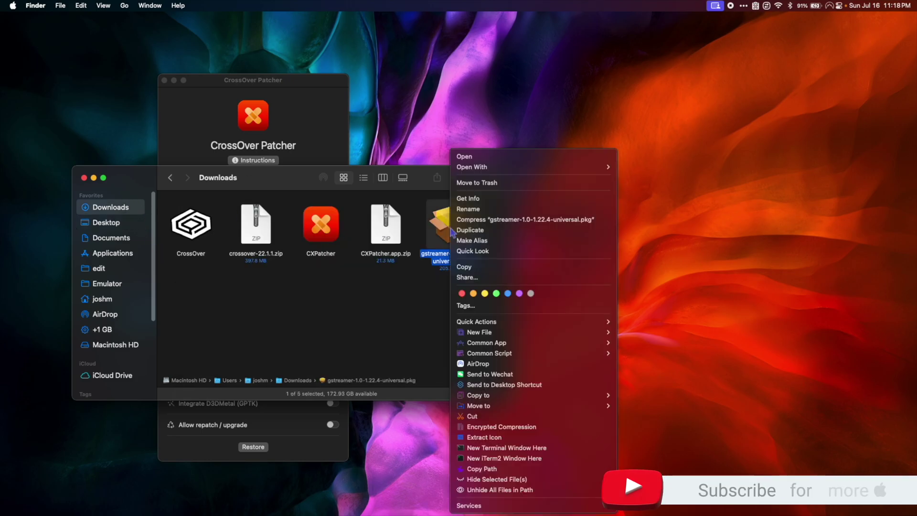
{"action": "left_click", "coordinate": [486, 157]}
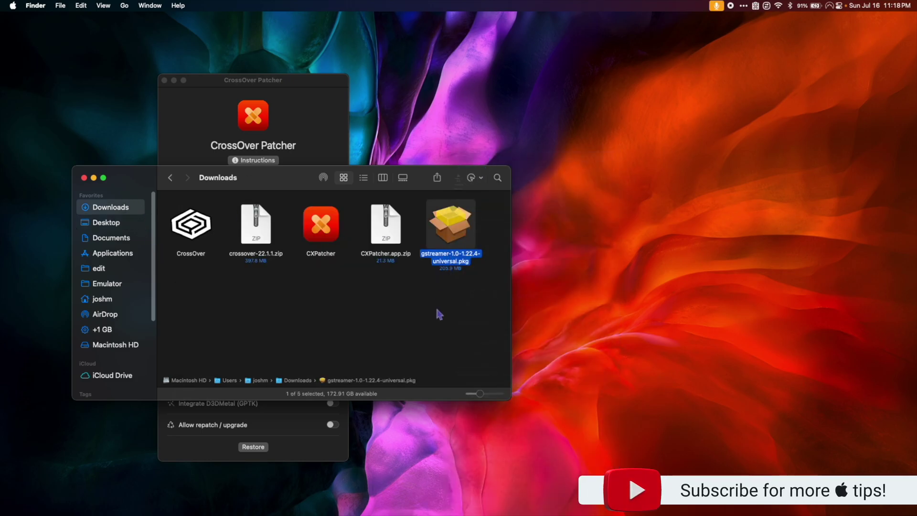
{"action": "left_click", "coordinate": [431, 254]}
- Install GStreamer for all users after agreeing to the license, then trash the installer package
{"action": "left_click", "coordinate": [578, 317]}
{"action": "left_click", "coordinate": [578, 316]}
{"action": "left_click", "coordinate": [556, 250]}
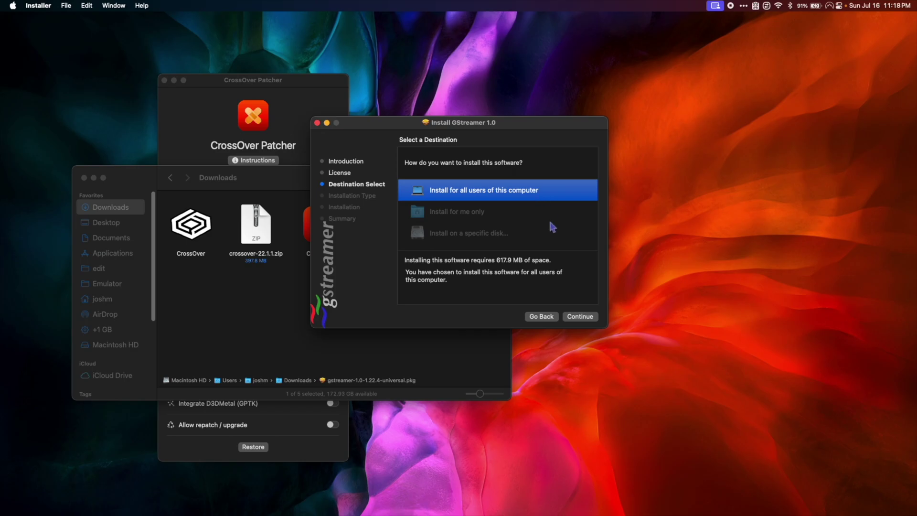
{"action": "left_click", "coordinate": [580, 318]}
{"action": "left_click", "coordinate": [581, 316]}
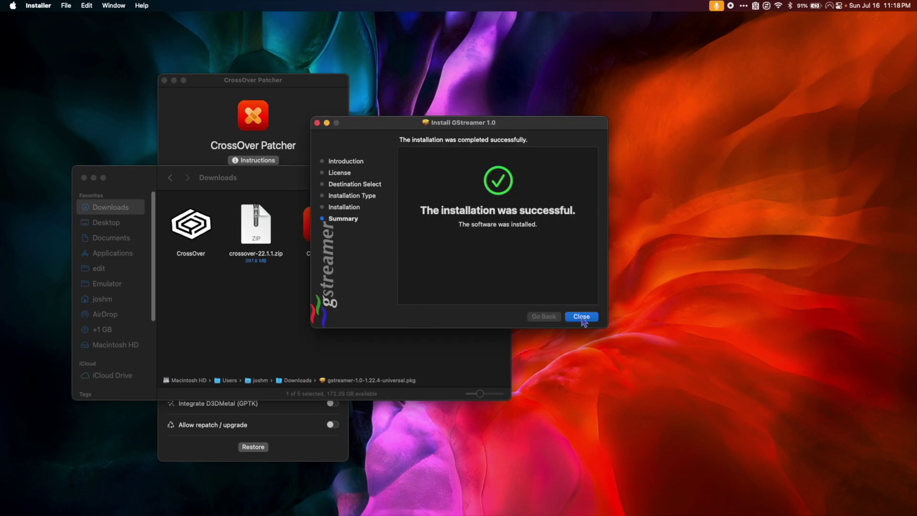
{"action": "left_click", "coordinate": [581, 317]}
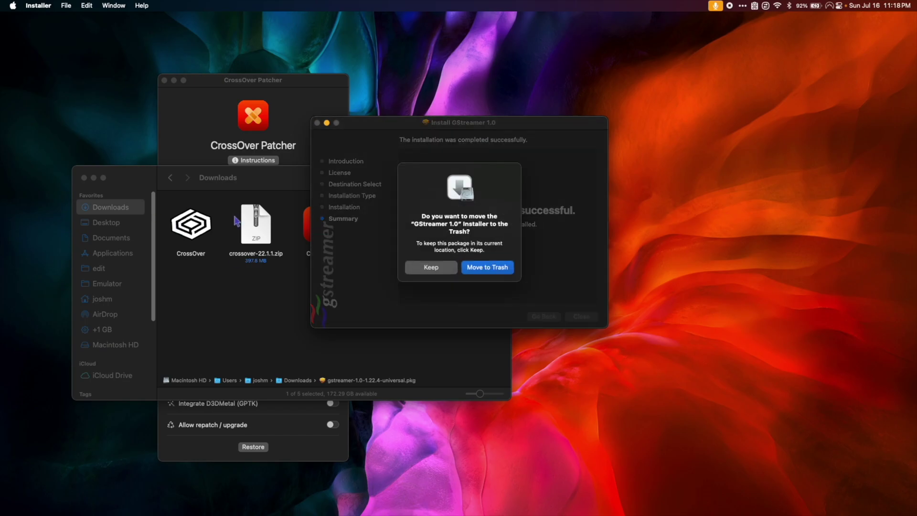
{"action": "left_click", "coordinate": [497, 270]}
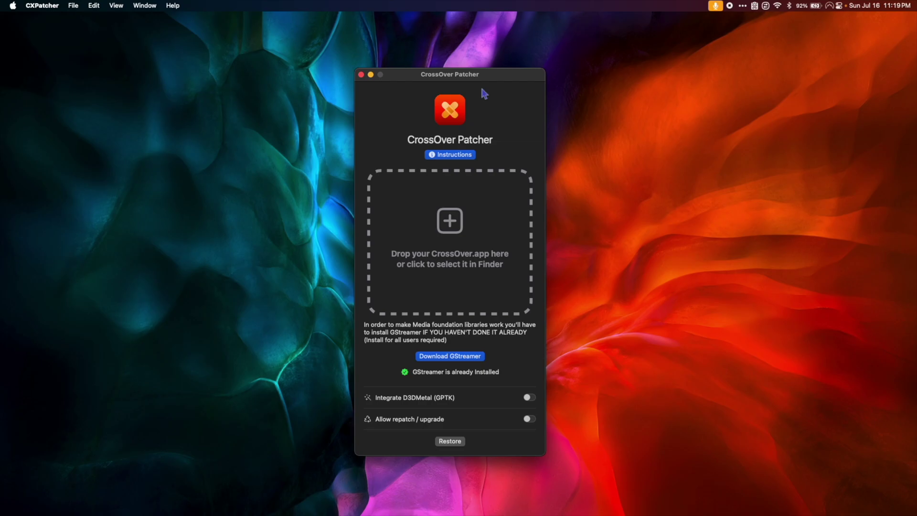
- Sign in to Apple Developer downloads and get the Game porting toolkit beta 1.0.2 .dmg
{"action": "left_click", "coordinate": [281, 488]}
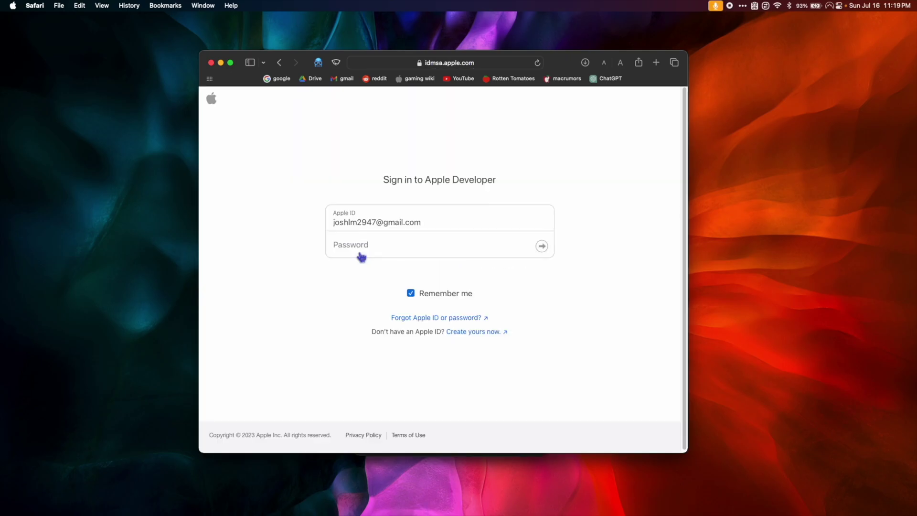
{"action": "left_click", "coordinate": [358, 253]}
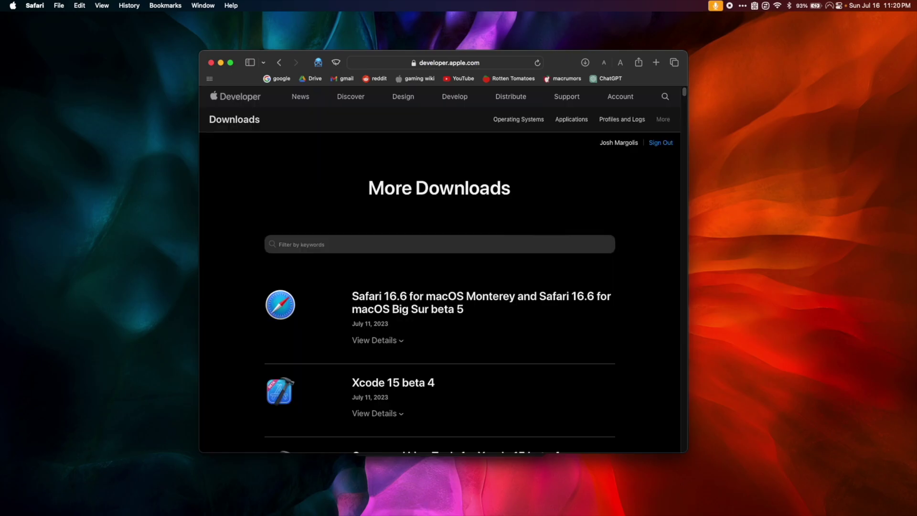
{"action": "scroll", "coordinate": [439, 269], "scroll_direction": "down", "scroll_amount": 15}
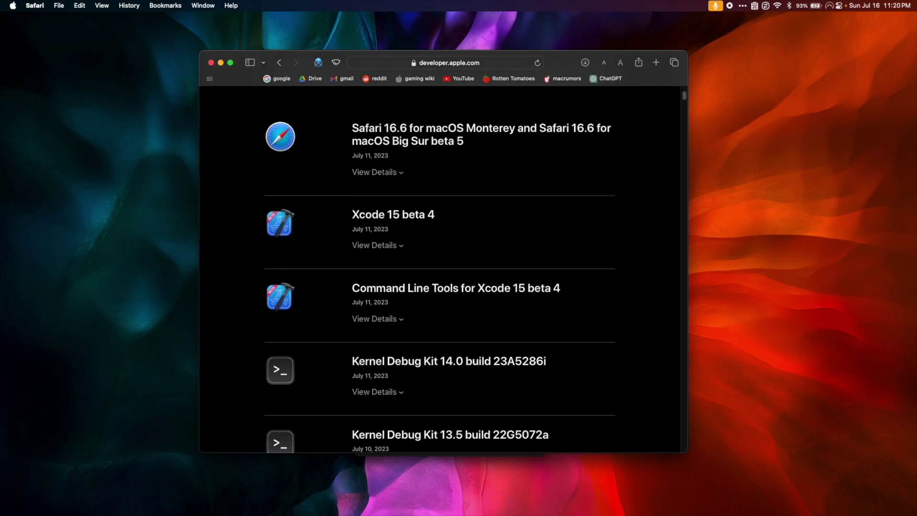
{"action": "scroll", "coordinate": [440, 269], "scroll_direction": "down", "scroll_amount": 8}
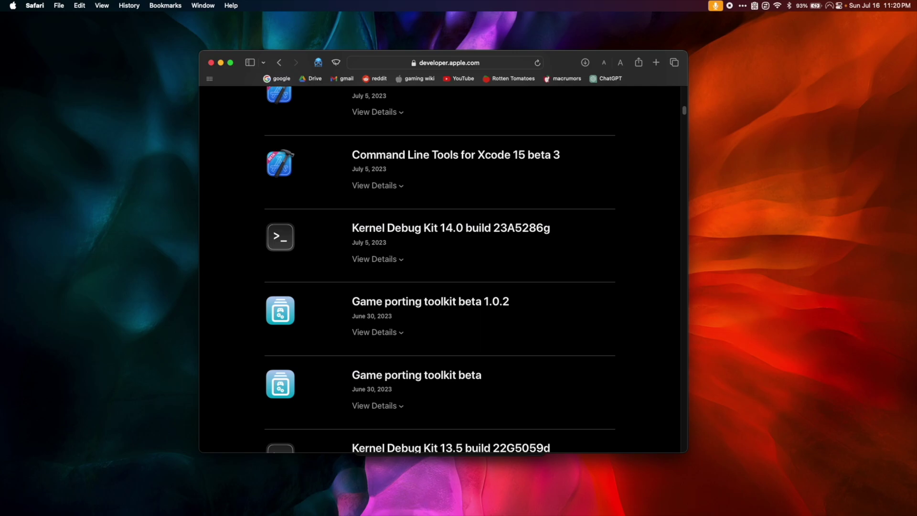
{"action": "left_click", "coordinate": [374, 332]}
{"action": "left_click", "coordinate": [417, 387]}
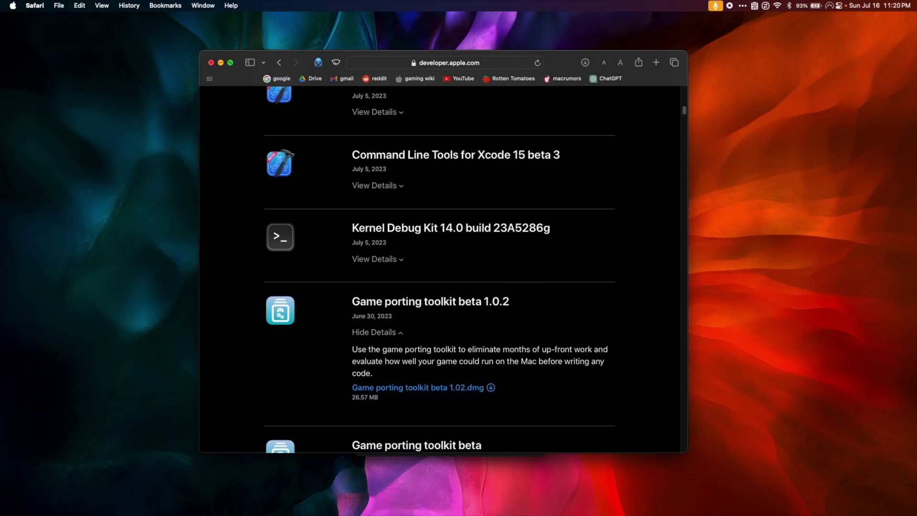
{"action": "key", "text": "super+w"}
{"action": "left_click", "coordinate": [258, 492]}
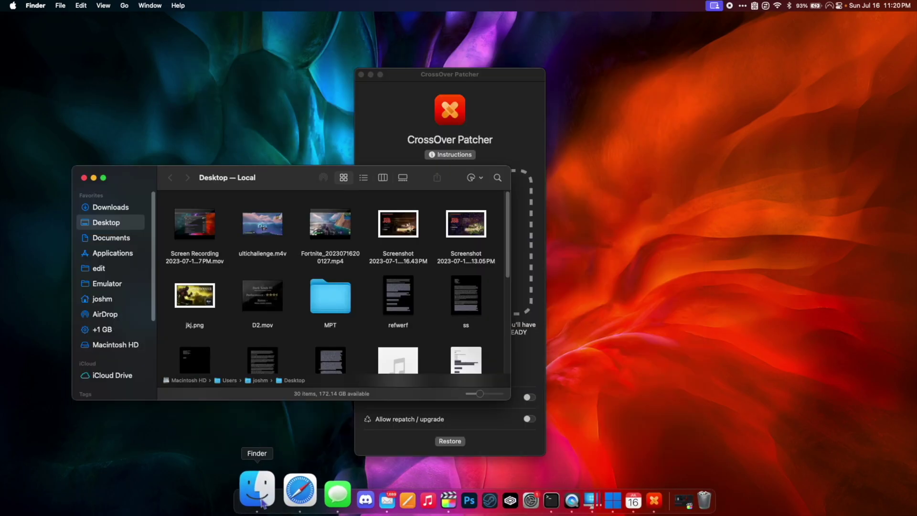
- Mount Game_porting_toolkit_beta_1.02.dmg from Downloads, agree to its license, and move CrossOver Patcher aside
{"action": "left_click", "coordinate": [117, 209]}
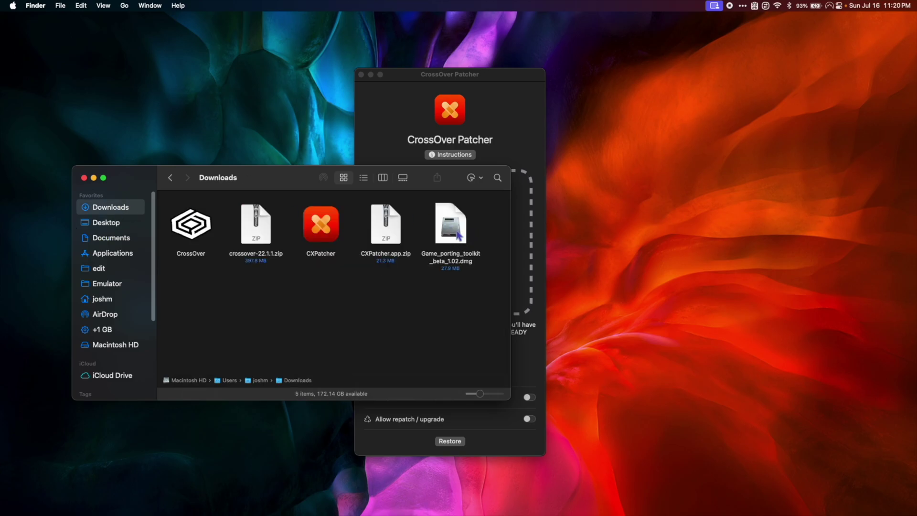
{"action": "left_click", "coordinate": [458, 235]}
{"action": "double_click", "coordinate": [459, 233]}
{"action": "left_click", "coordinate": [580, 288]}
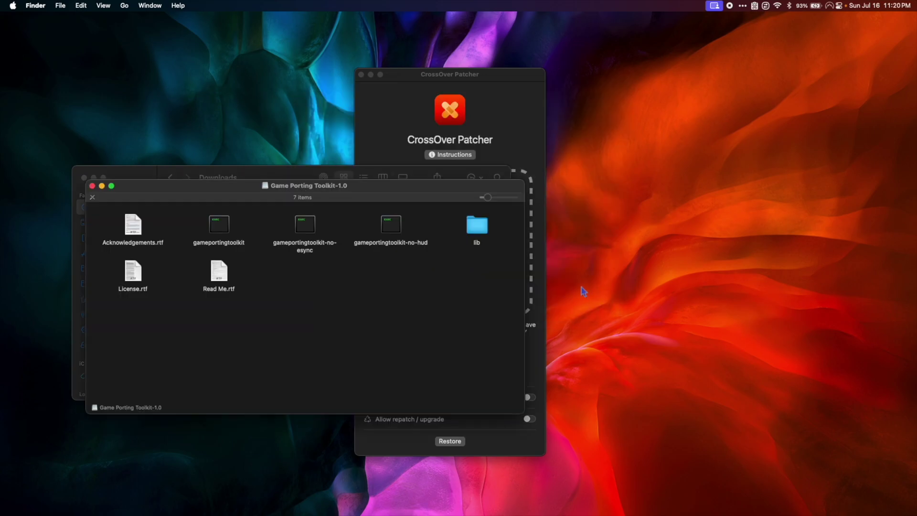
{"action": "left_click_drag", "start_coordinate": [461, 83], "coordinate": [672, 95]}
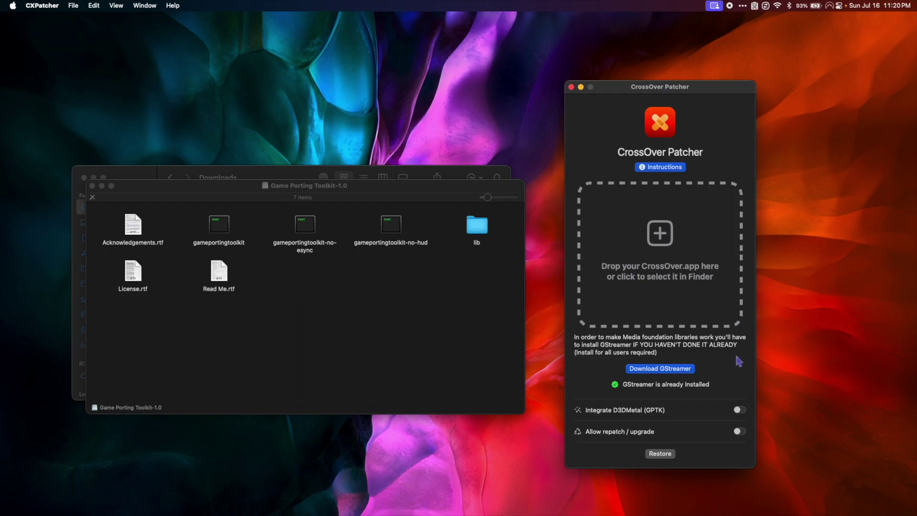
- Enable Integrate D3DMetal (GPTK) using the Game Porting Toolkit-1.0 volume as the source
{"action": "left_click", "coordinate": [738, 411]}
{"action": "left_click", "coordinate": [668, 247]}
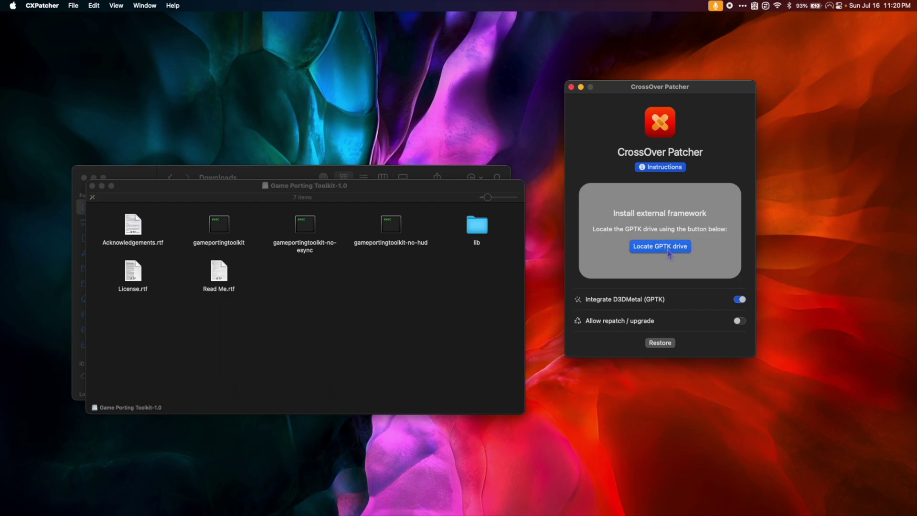
{"action": "scroll", "coordinate": [318, 229], "scroll_direction": "down", "scroll_amount": 3}
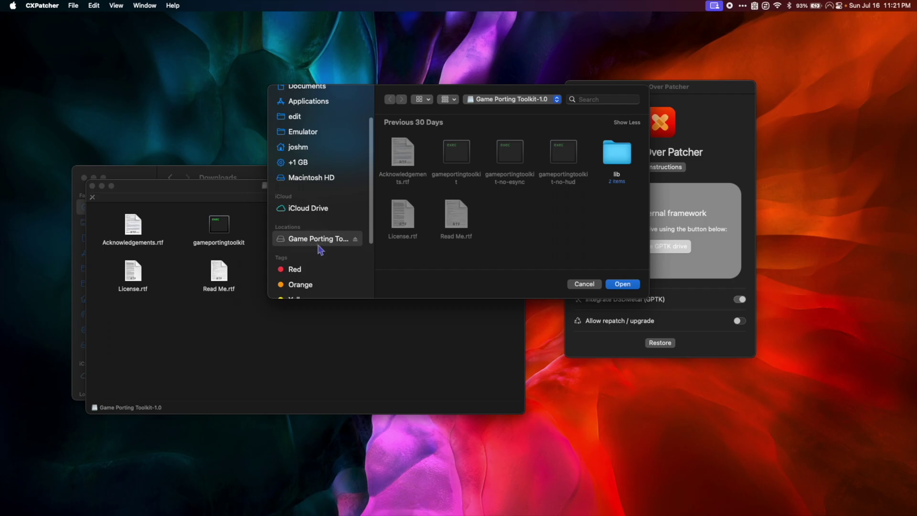
{"action": "left_click", "coordinate": [621, 285]}
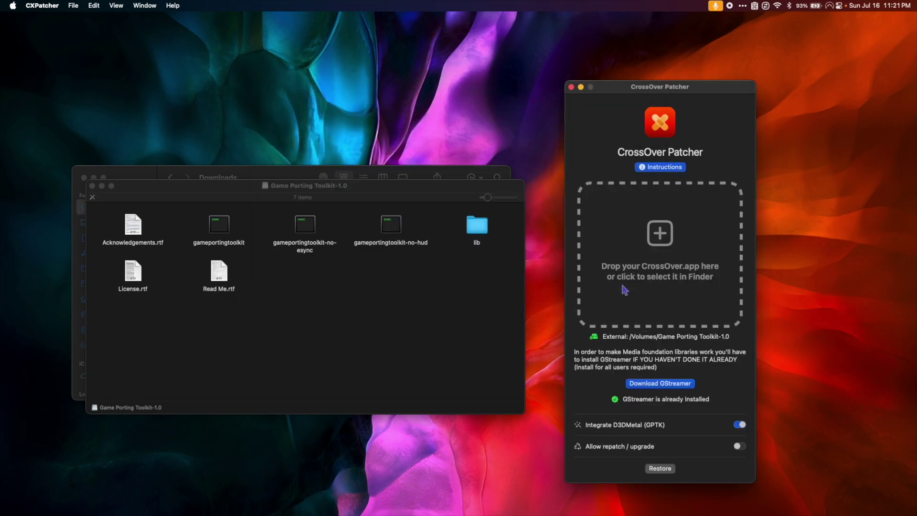
- Patch CrossOver.app by dropping it from Applications onto the patcher, then close both windows
{"action": "left_click", "coordinate": [93, 186]}
{"action": "left_click", "coordinate": [116, 259]}
{"action": "left_click", "coordinate": [116, 259]}
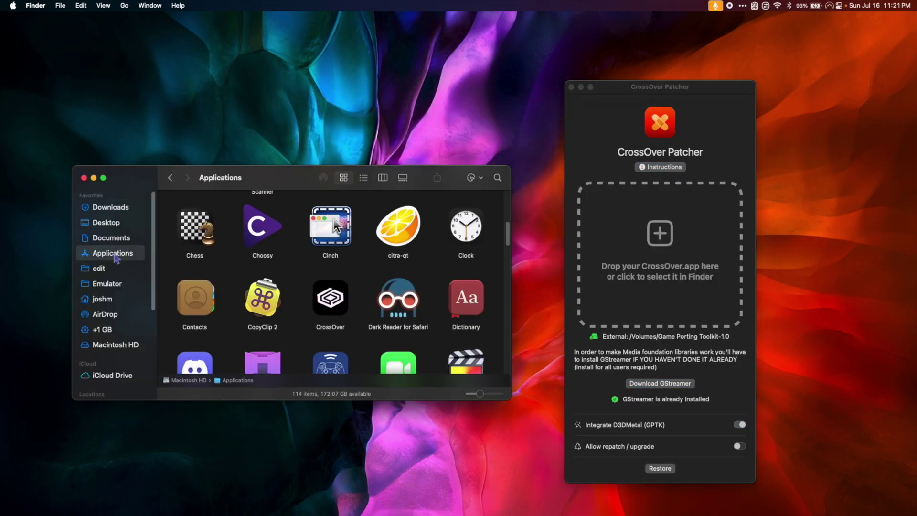
{"action": "scroll", "coordinate": [335, 269], "scroll_direction": "up", "scroll_amount": 3}
{"action": "scroll", "coordinate": [344, 349], "scroll_direction": "down", "scroll_amount": 3}
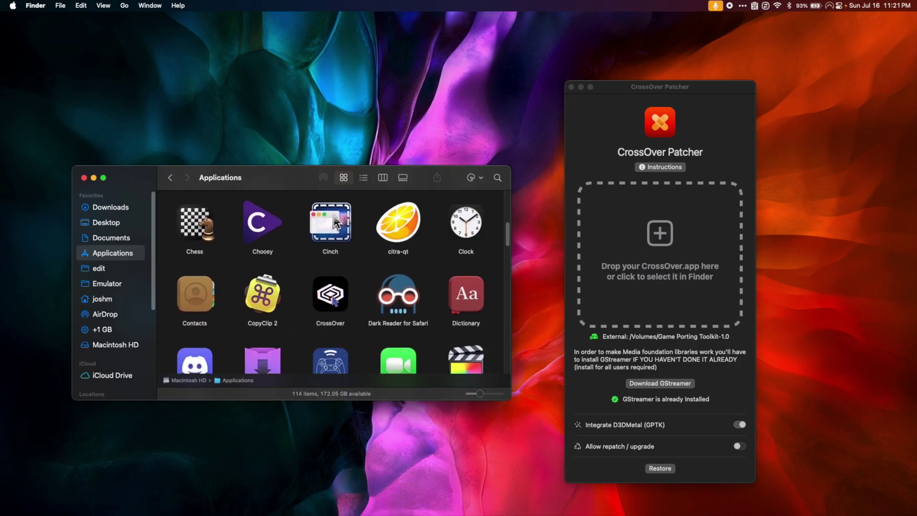
{"action": "left_click_drag", "start_coordinate": [342, 298], "coordinate": [664, 245]}
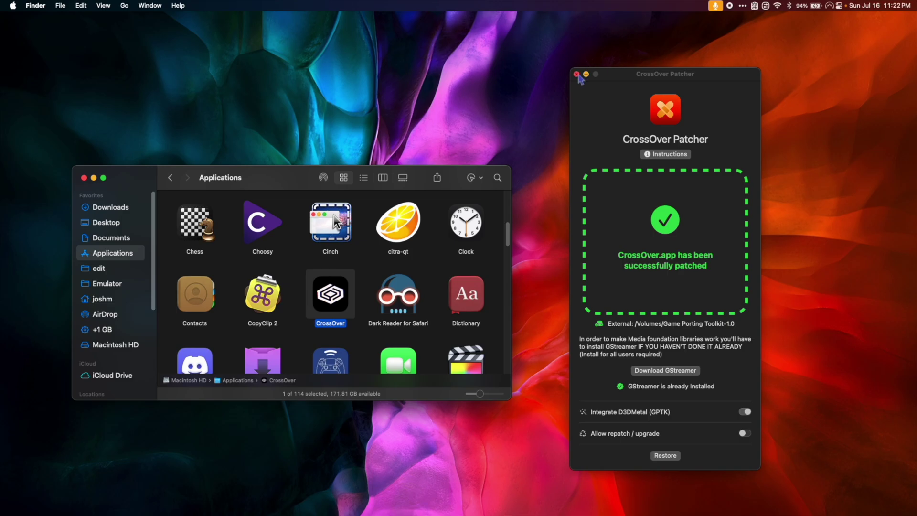
{"action": "left_click", "coordinate": [576, 74]}
{"action": "left_click", "coordinate": [84, 177]}
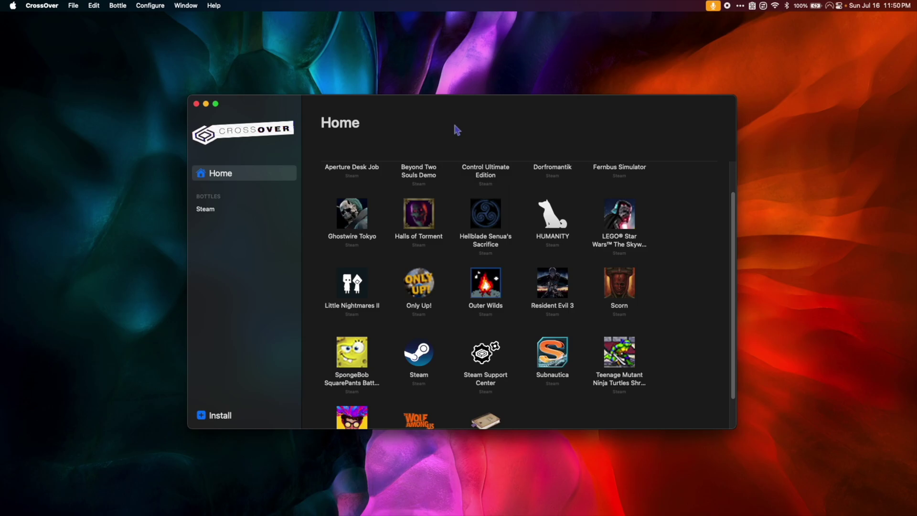
- In the Steam bottle, toggle DXVK on and back off, then launch the Steam app
{"action": "left_click", "coordinate": [206, 210]}
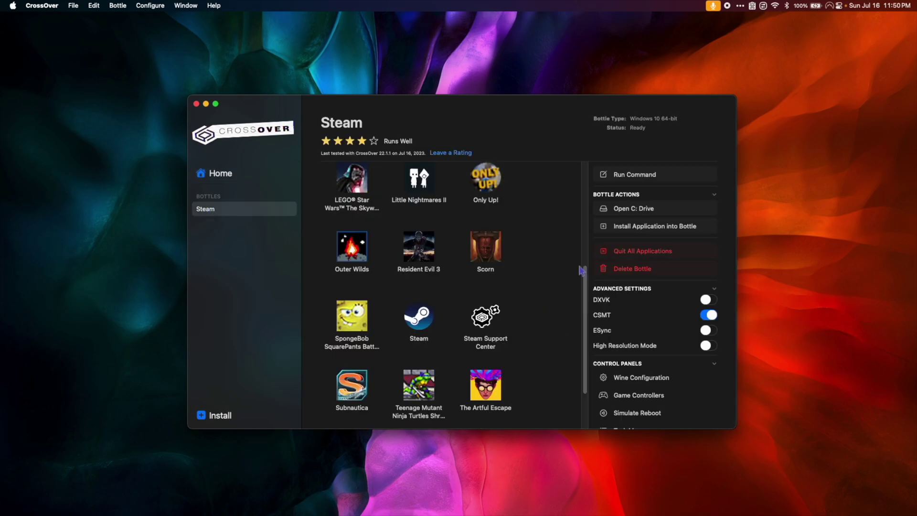
{"action": "left_click", "coordinate": [709, 299]}
{"action": "left_click", "coordinate": [710, 301]}
{"action": "left_click", "coordinate": [409, 375]}
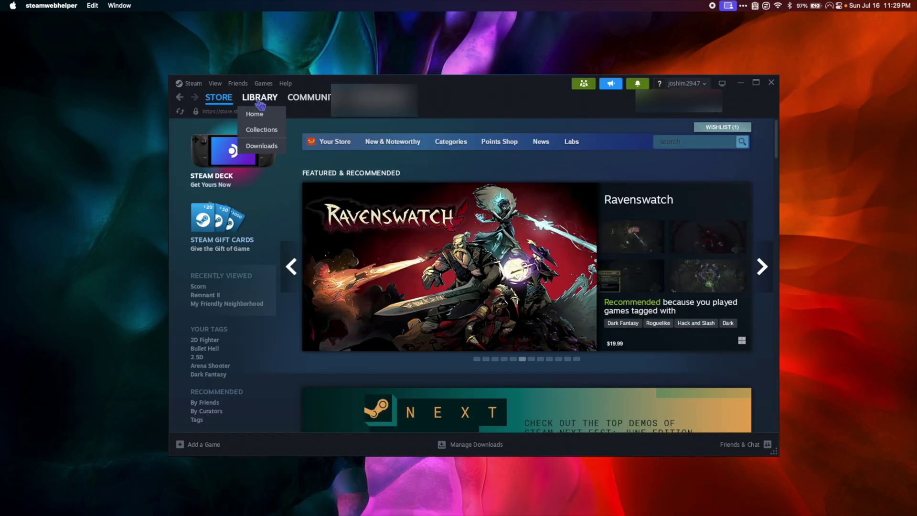
- Search the Steam library for 'only' and install Only Up!
{"action": "left_click", "coordinate": [260, 99]}
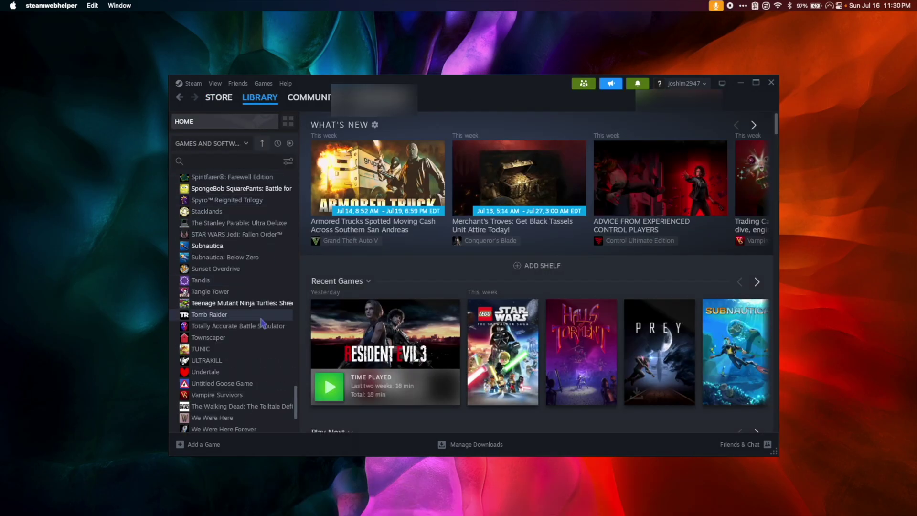
{"action": "scroll", "coordinate": [261, 323], "scroll_direction": "up", "scroll_amount": 10}
{"action": "left_click", "coordinate": [225, 161]}
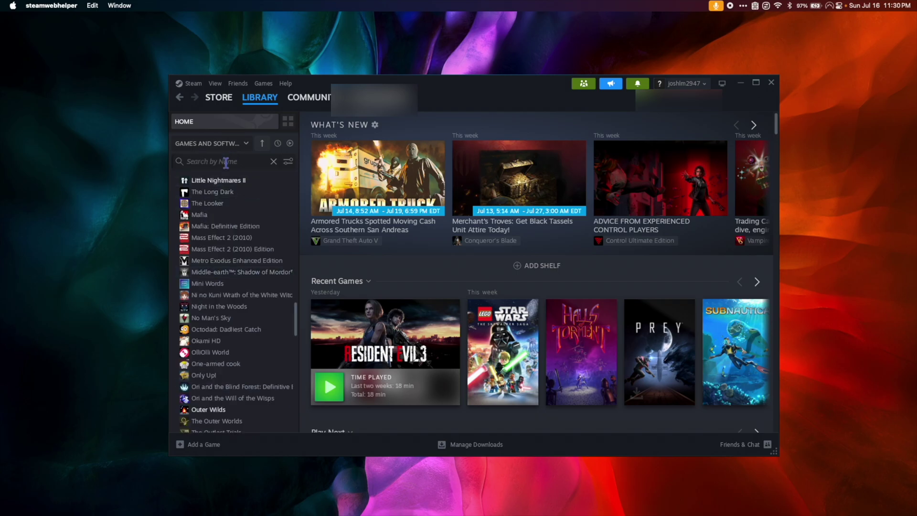
{"action": "type", "text": "only"}
{"action": "left_click", "coordinate": [217, 191]}
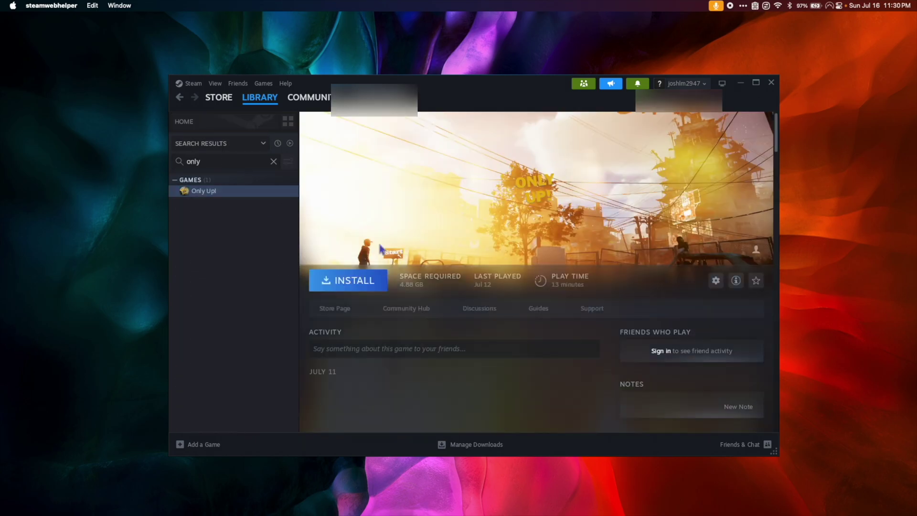
{"action": "left_click", "coordinate": [365, 284]}
{"action": "left_click", "coordinate": [462, 361]}
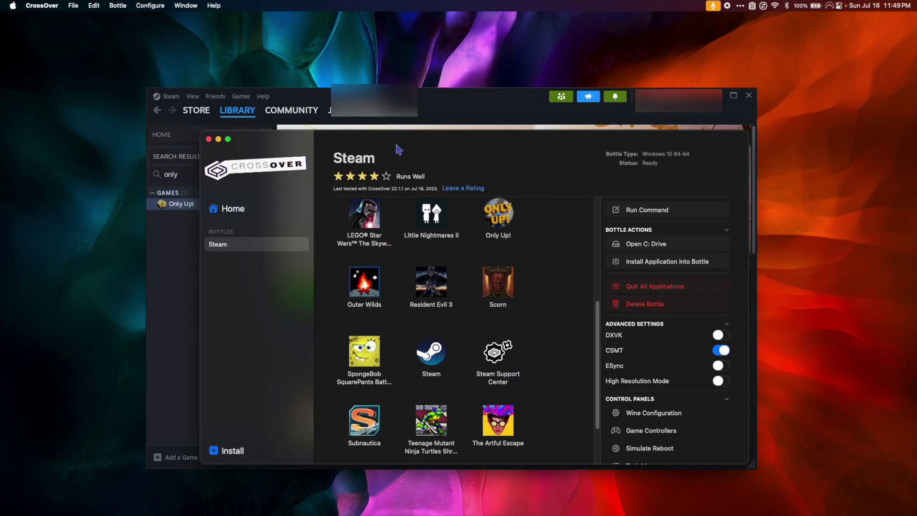
- Select the Steam bottle in CrossOver and switch its DXVK setting on
{"action": "left_click", "coordinate": [227, 243]}
{"action": "key", "text": "Return"}
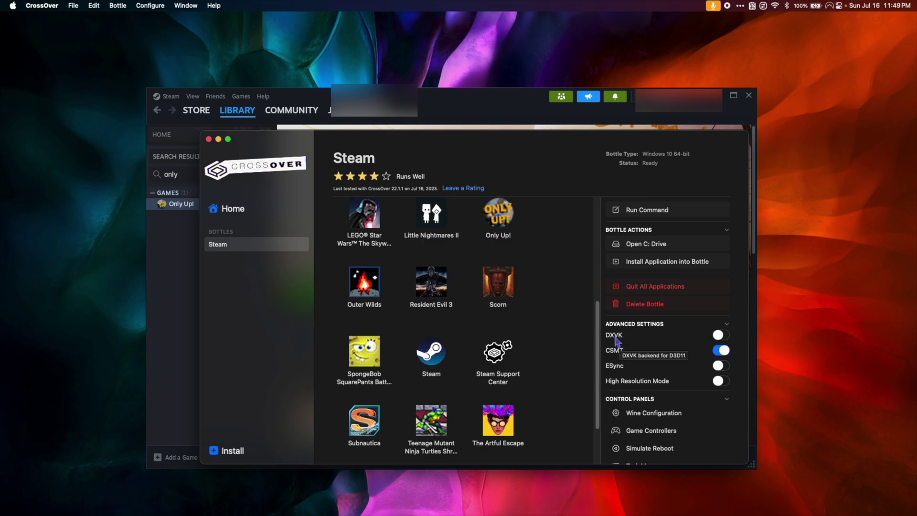
{"action": "left_click", "coordinate": [718, 335]}
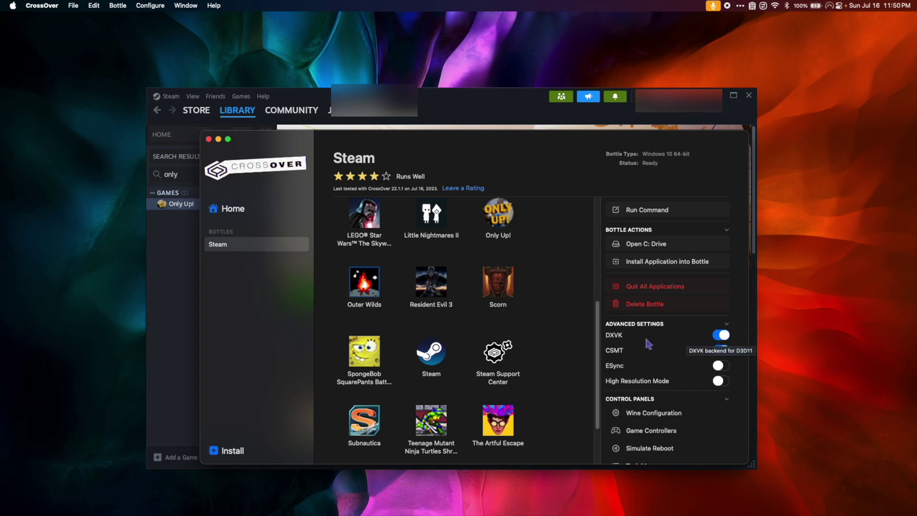
{"action": "left_click", "coordinate": [722, 335]}
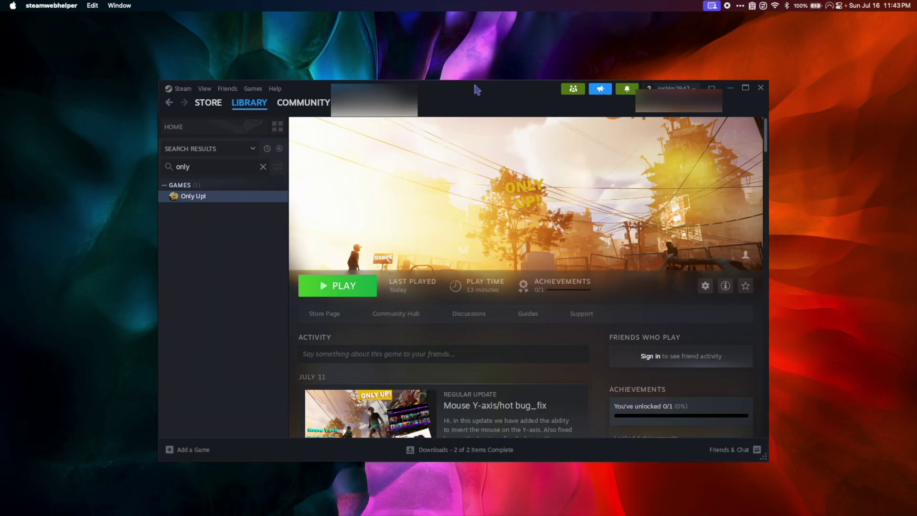